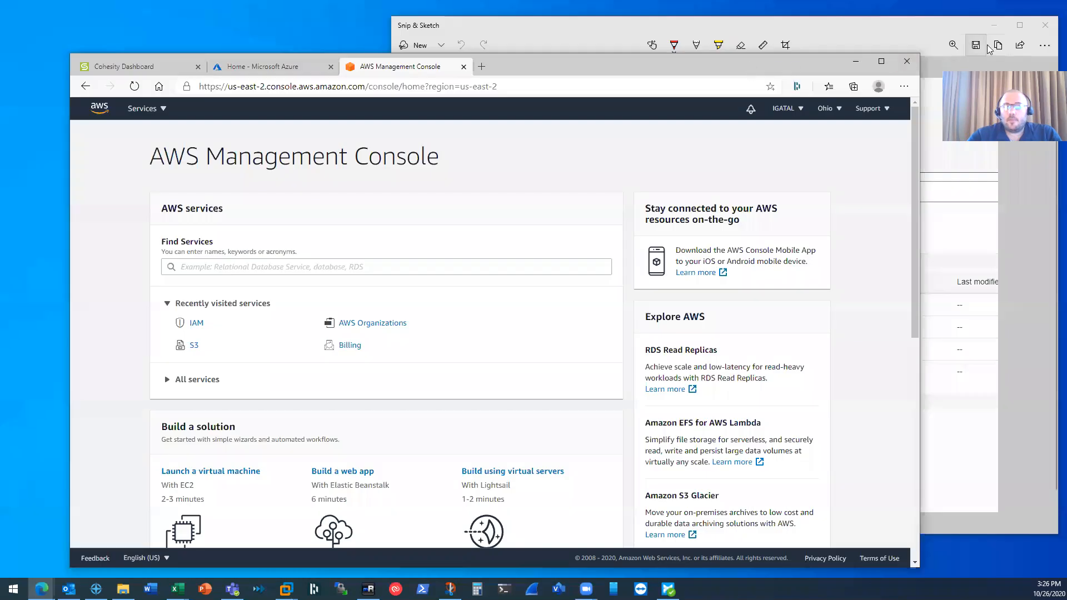
- Clear the Snip & Sketch window away, look at the Azure portal home page, and open the IAM service in AWS
left_click(994, 21)
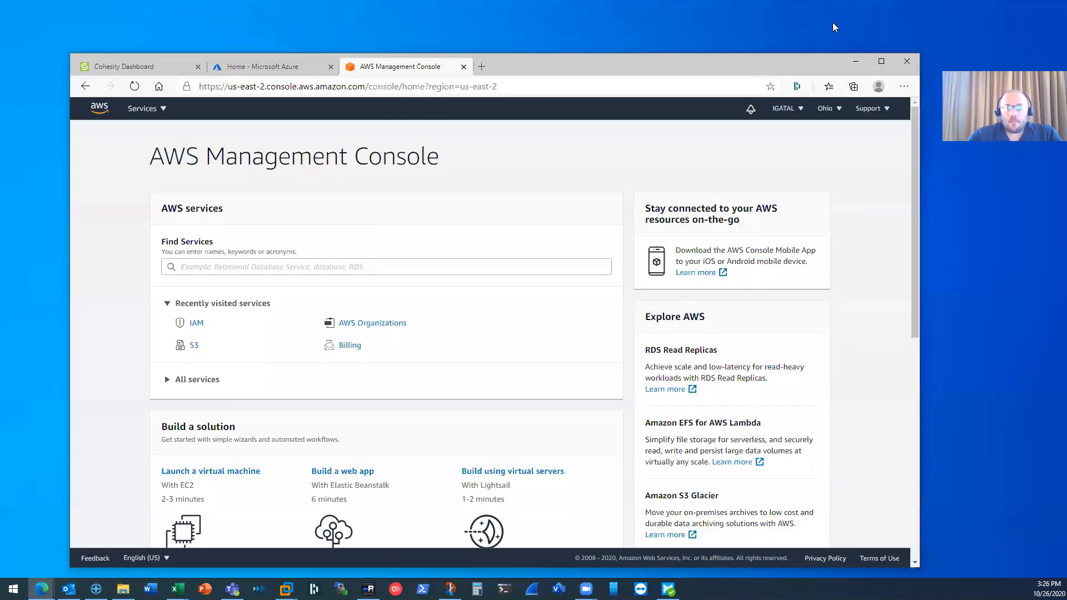
left_click(274, 65)
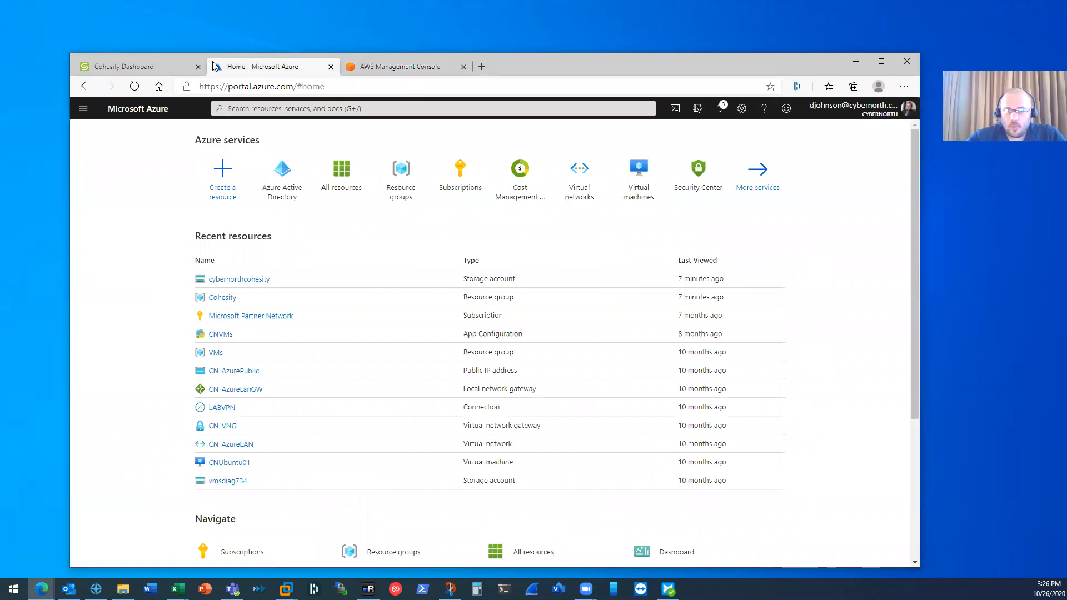
left_click(398, 68)
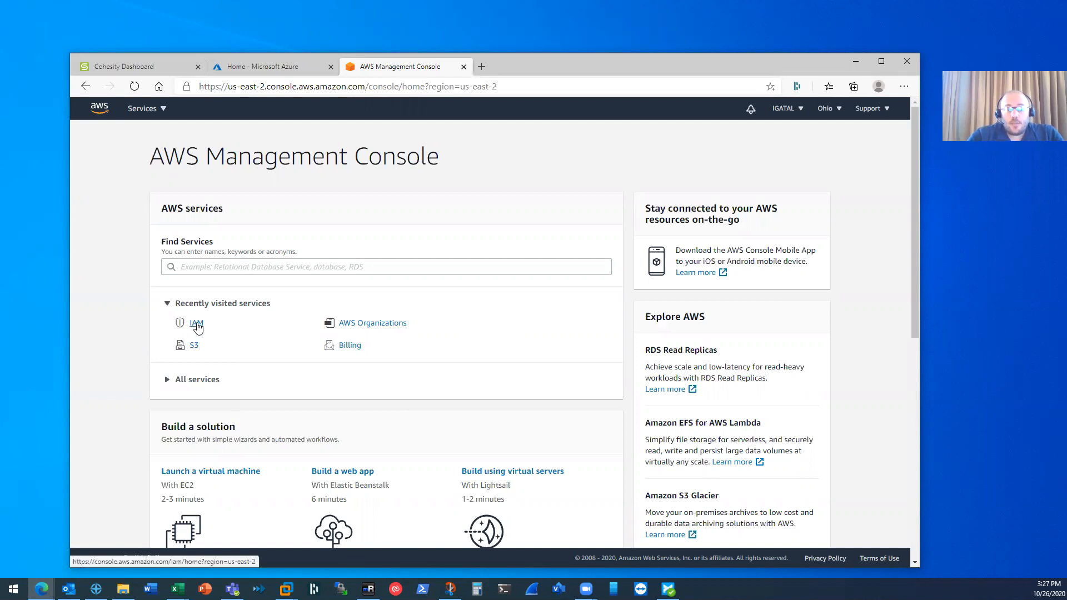
left_click(197, 325)
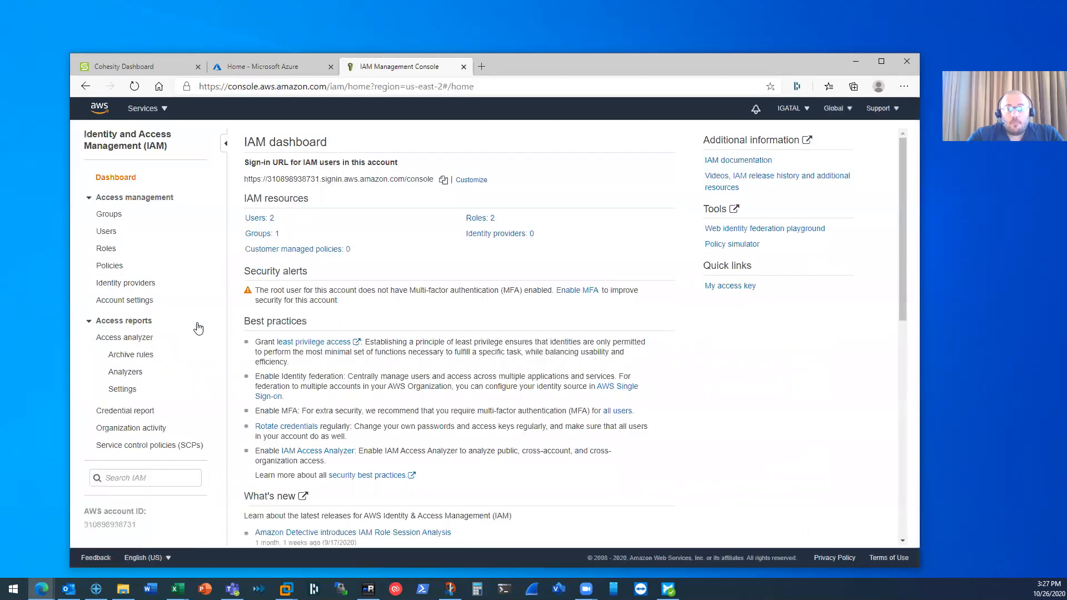
- Open the security credentials page of the signed-in AWS account
left_click(151, 111)
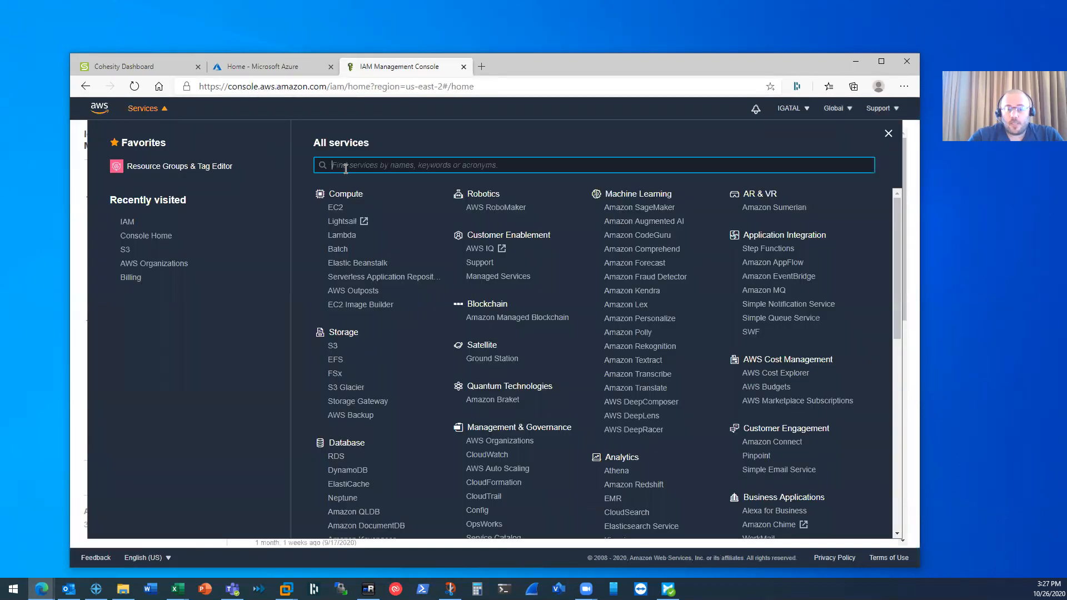
left_click(798, 110)
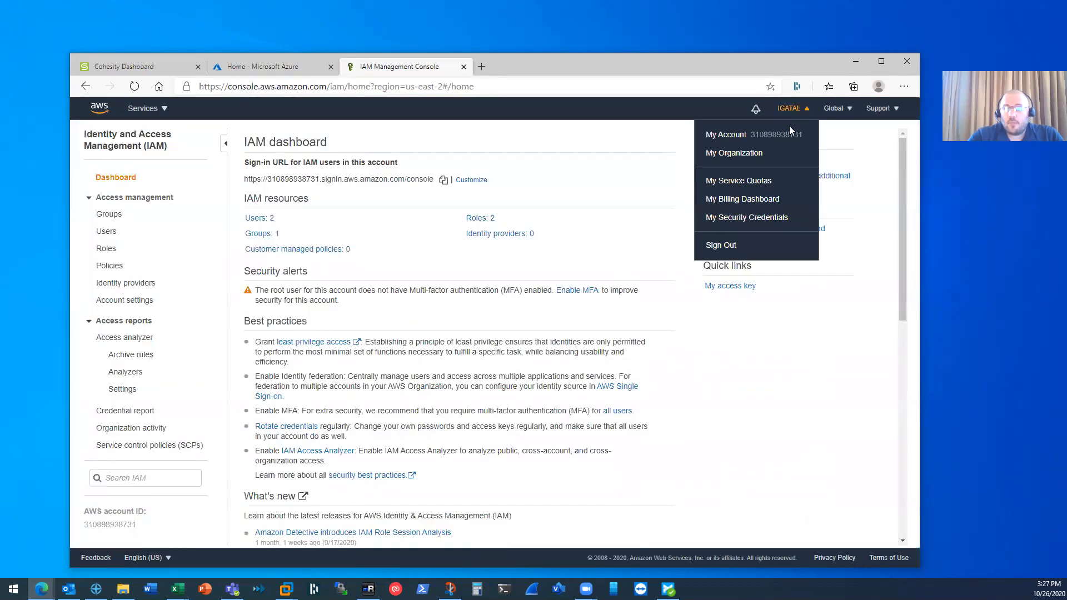
left_click(746, 218)
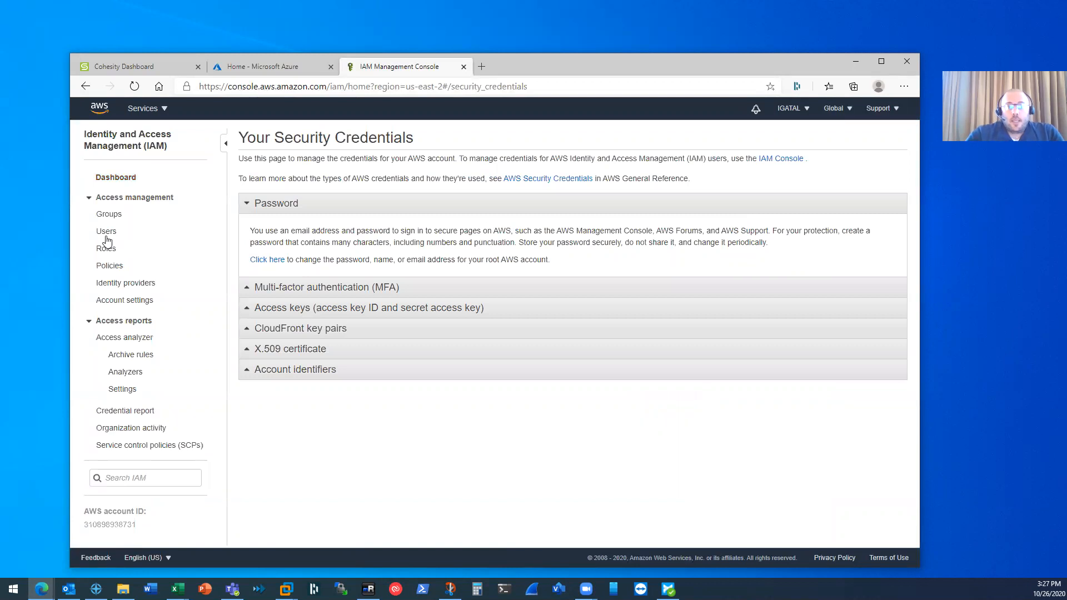
- Review the members and attached permissions of the S3Admins group in IAM
left_click(109, 214)
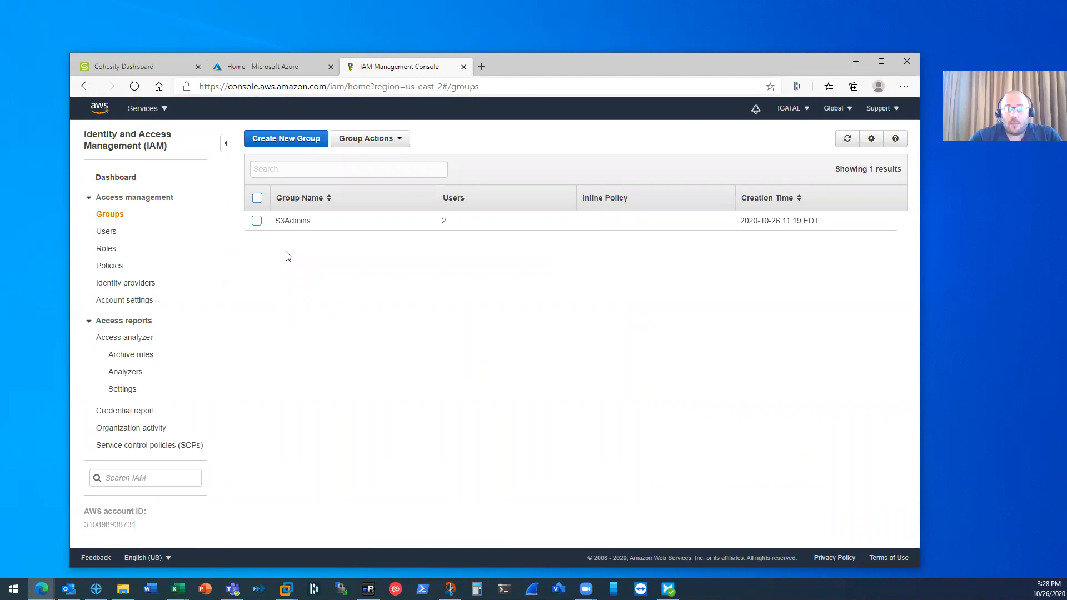
left_click(290, 221)
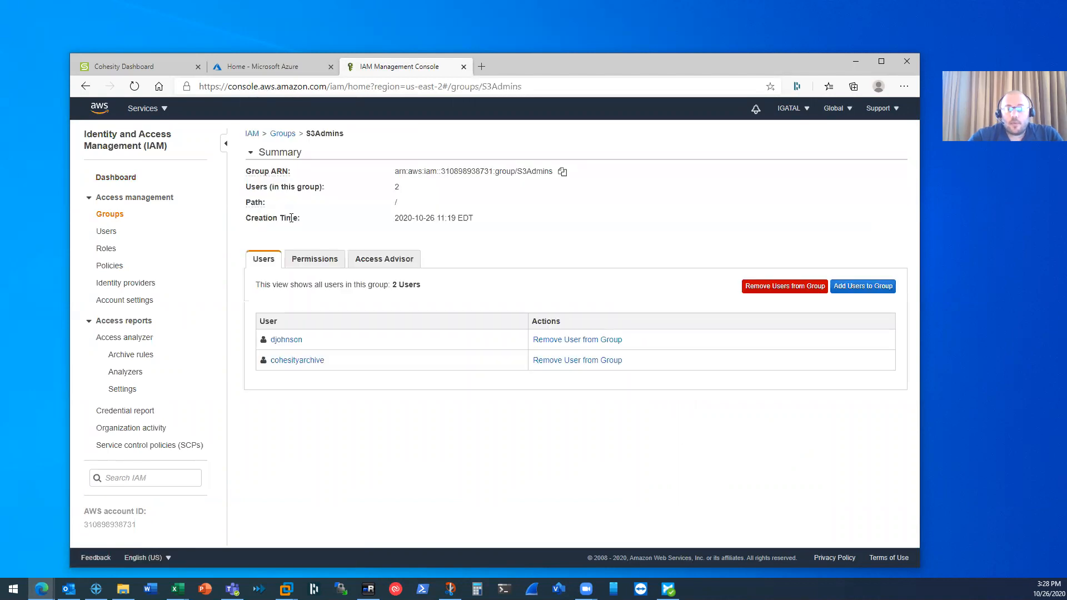
left_click(312, 260)
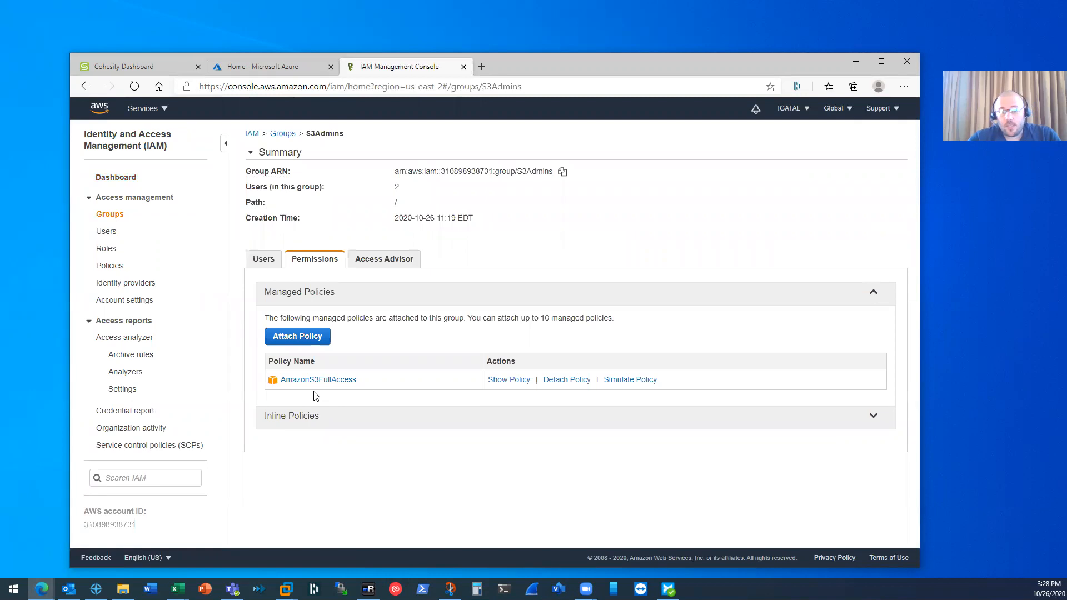
- Review the permissions and group membership of the IAM user cohesityarchive
left_click(107, 234)
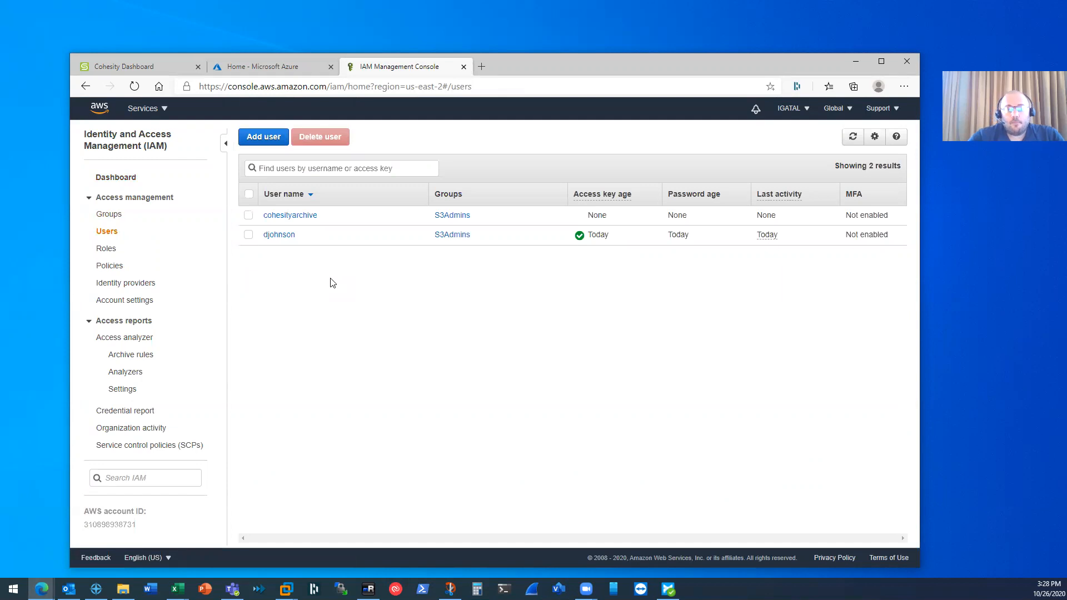
left_click(295, 222)
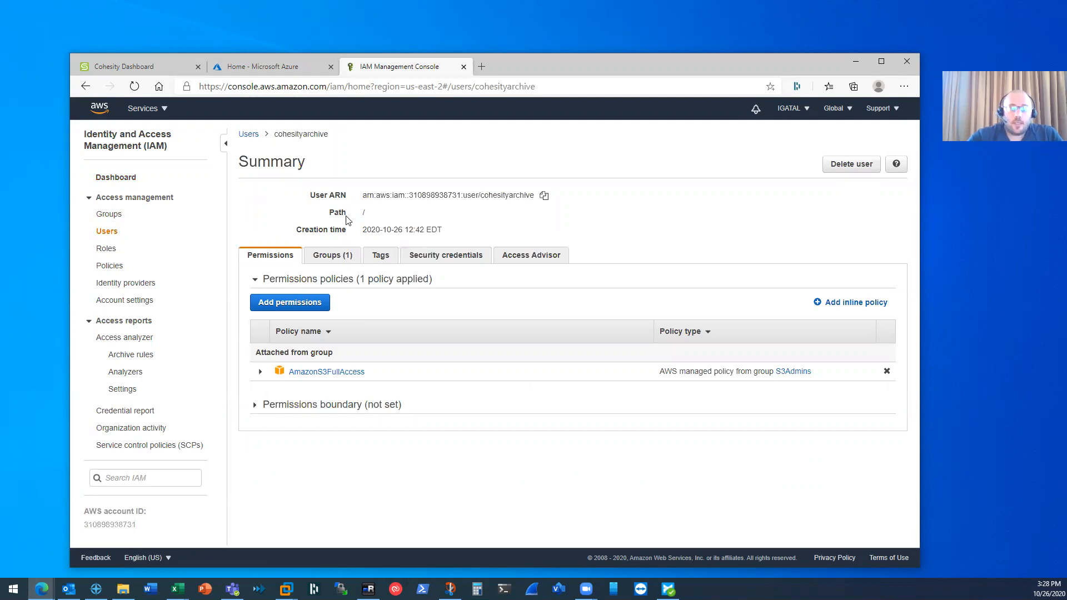
left_click(336, 258)
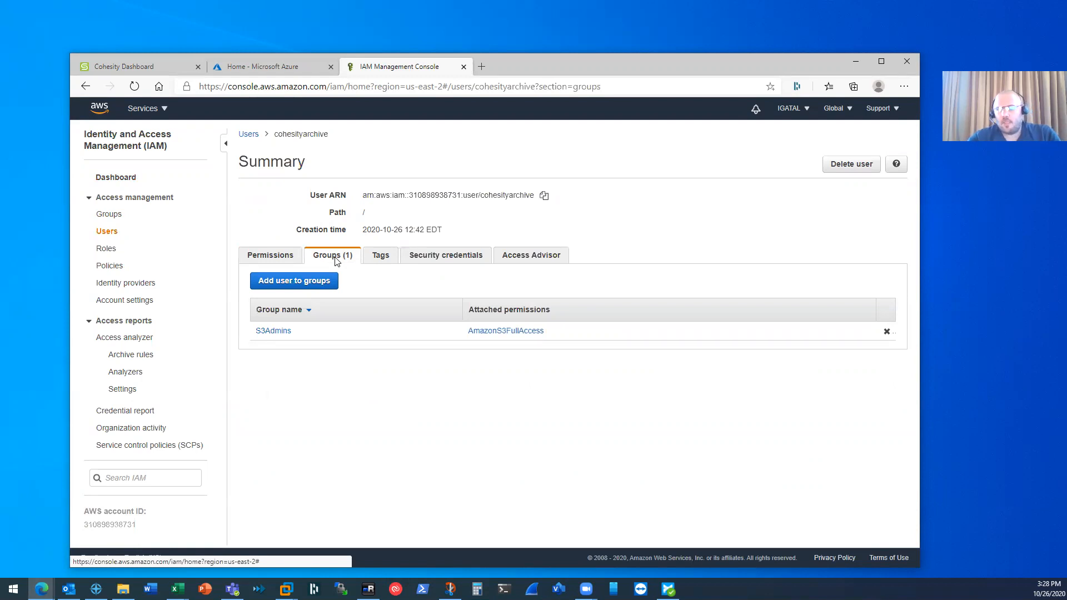
- Create a new access key in the security credentials of the cohesityarchive user
left_click(432, 262)
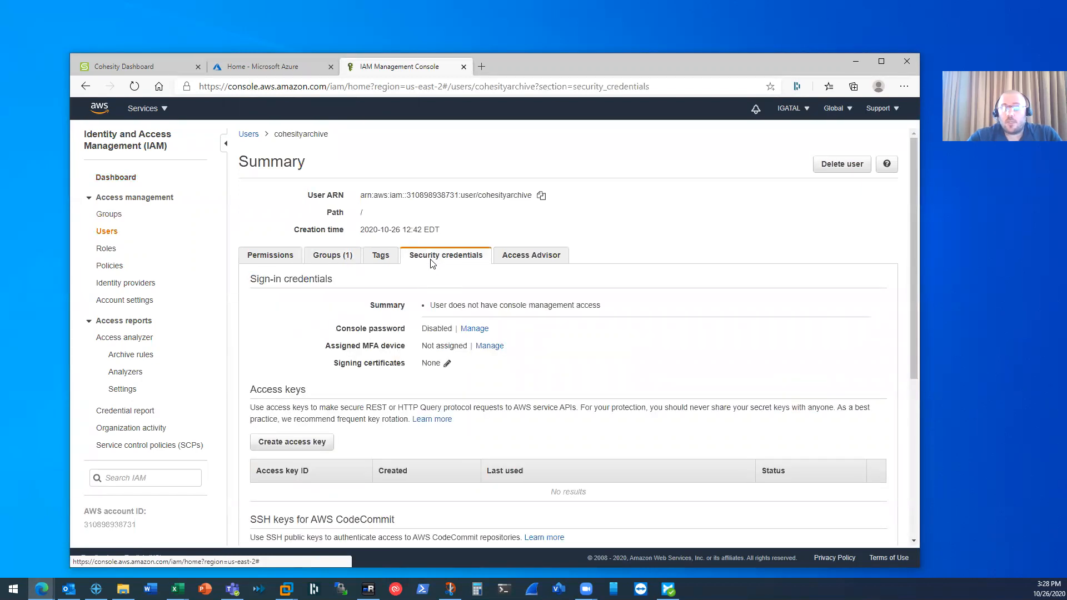
scroll(296, 386, "down", 1)
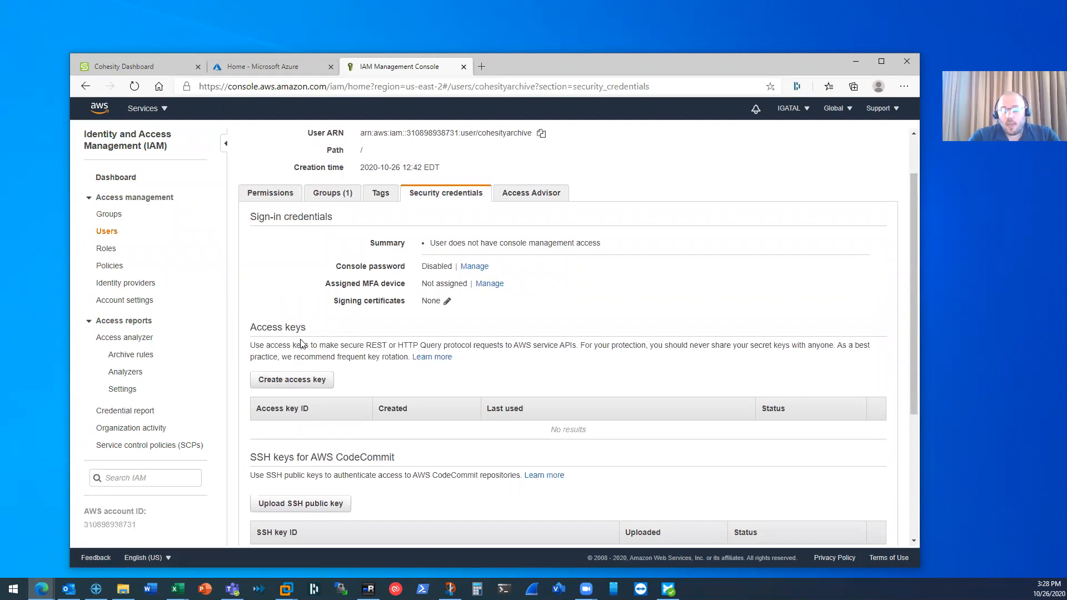
left_click(301, 382)
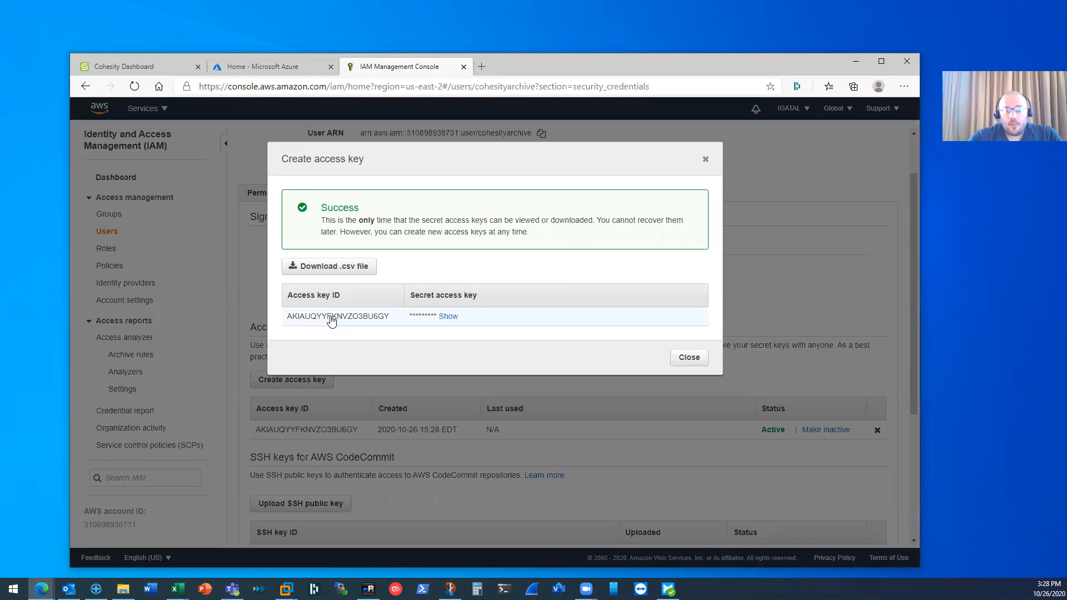
- Select the new access key ID, reveal and hide its secret access key, and close the access key dialog
double_click(332, 317)
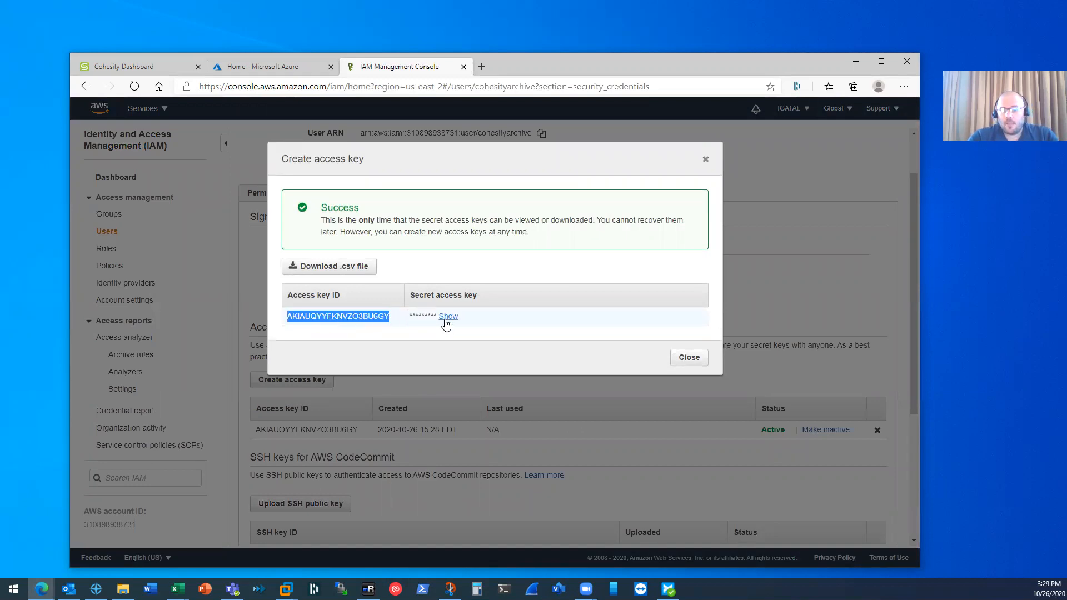
left_click(448, 316)
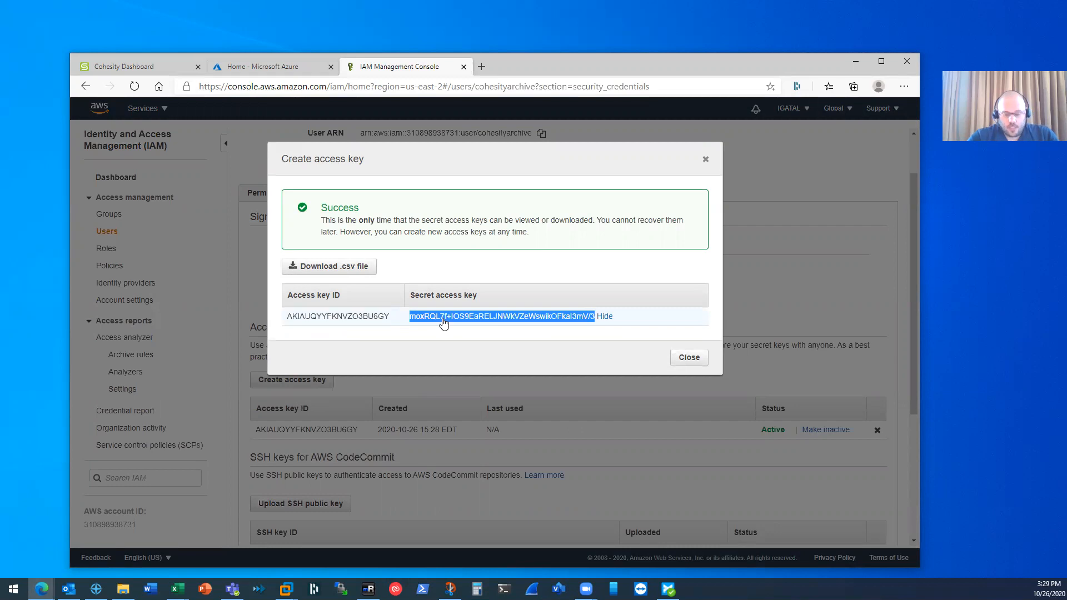
left_click(603, 316)
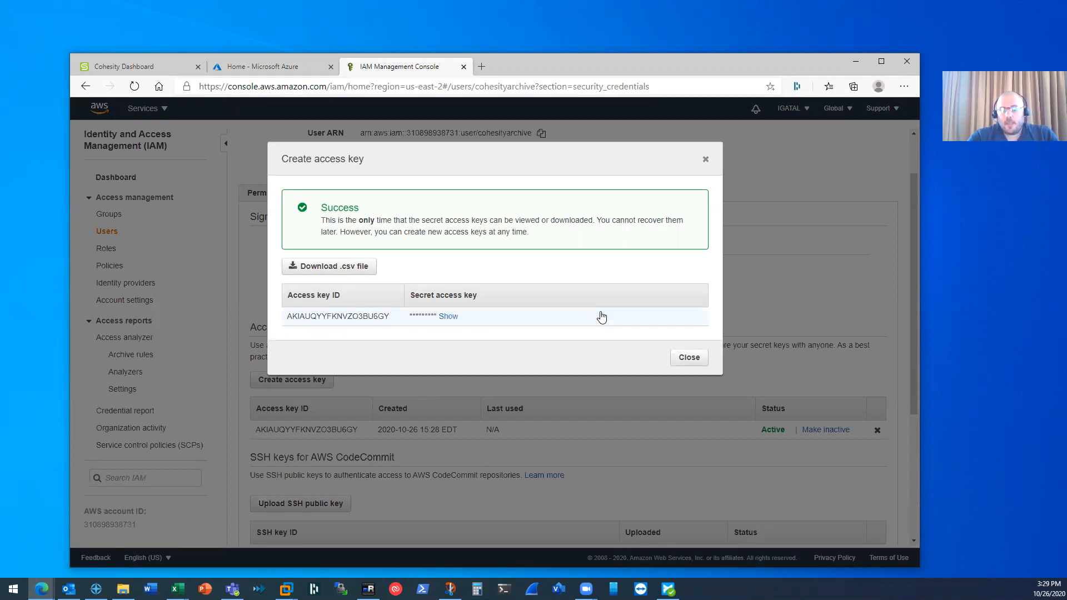
left_click(689, 360)
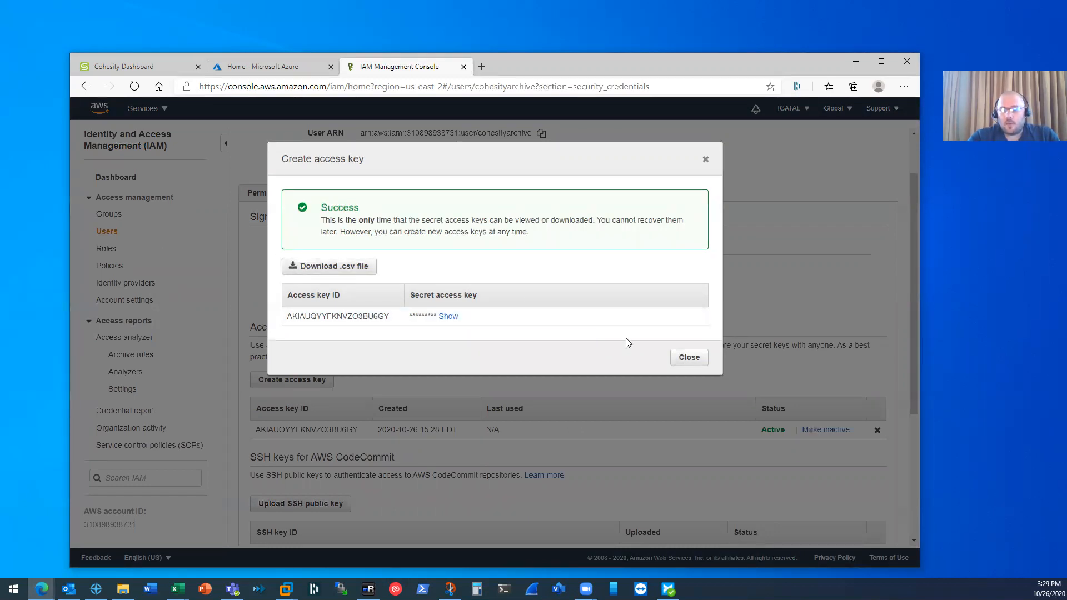
left_click(682, 361)
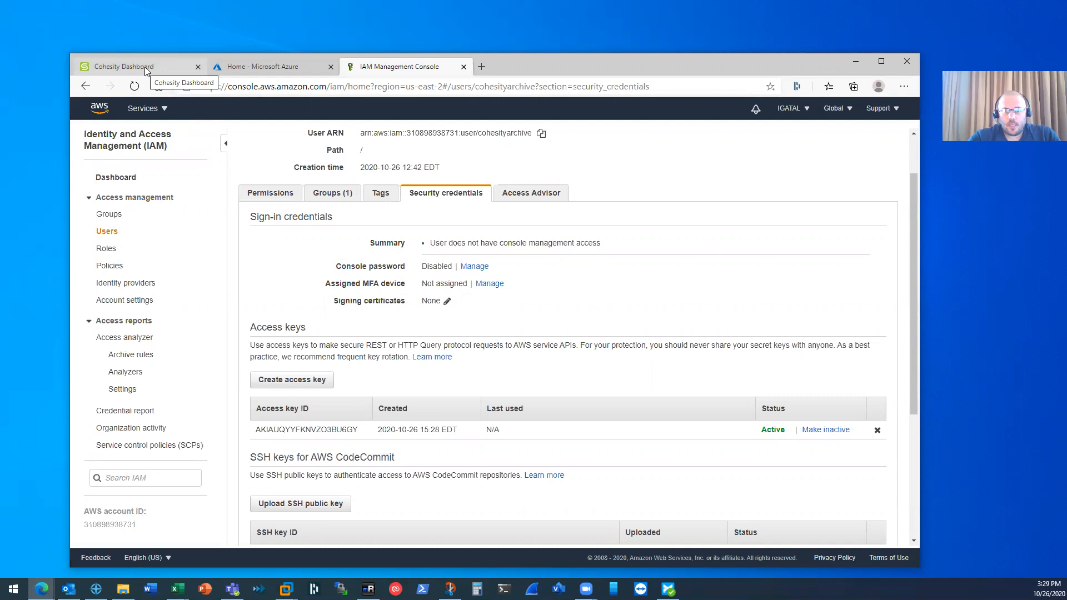
- Search the AWS services for "s3" and open the S3 console
left_click(165, 111)
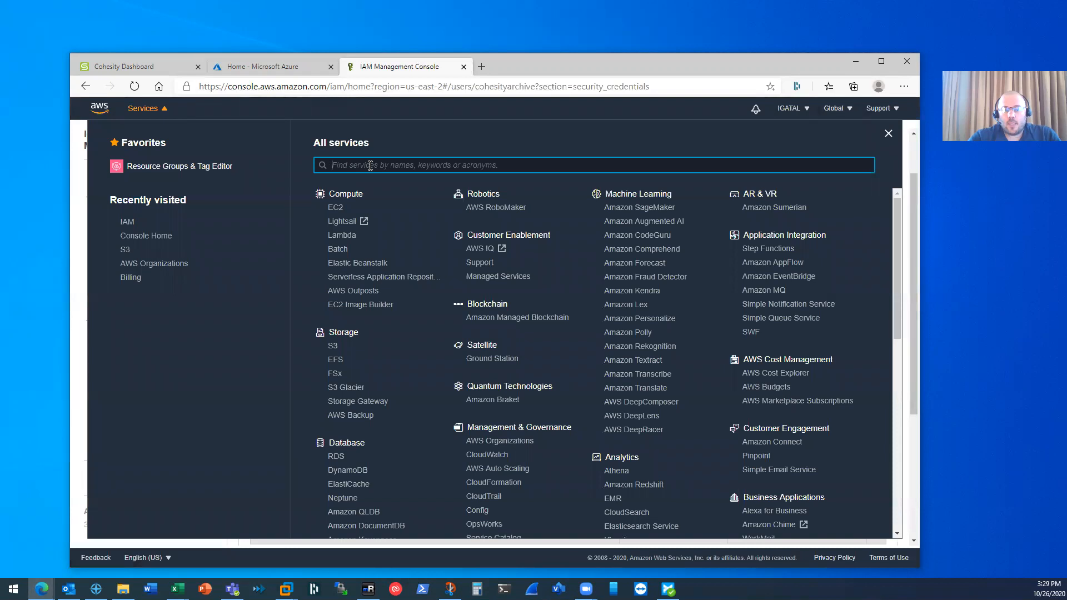
type("s")
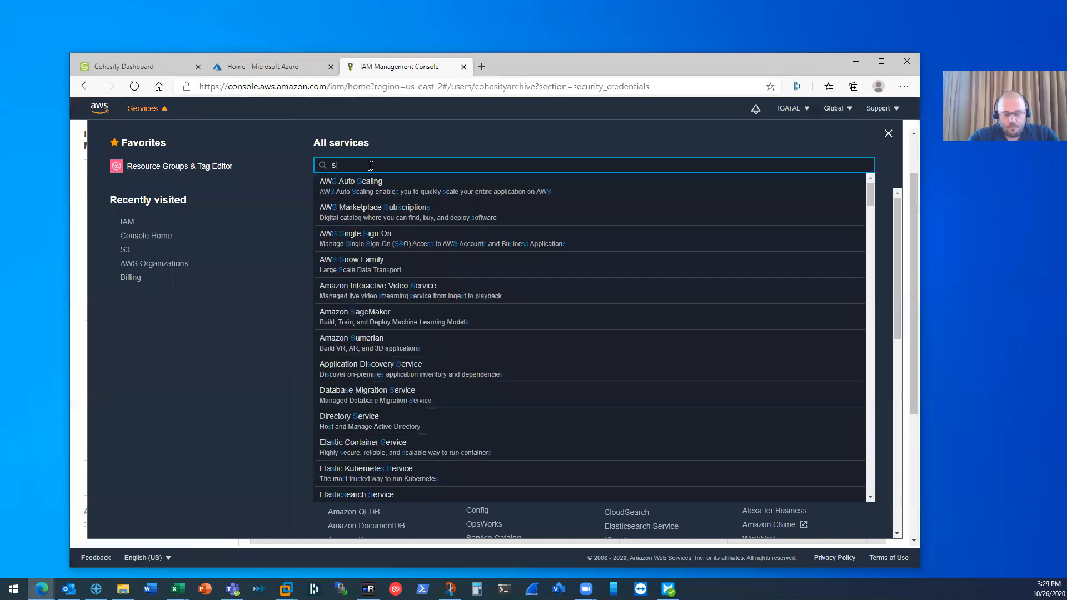
type("3")
left_click(321, 187)
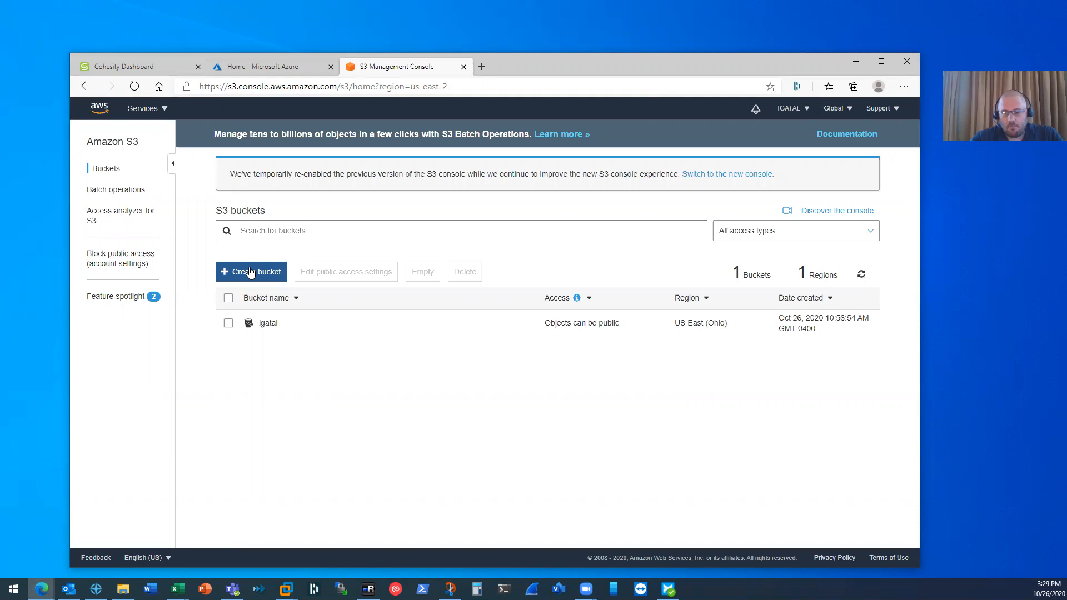
- Inspect the contents and access points of the igatal bucket, and return to the bucket list
left_click(269, 327)
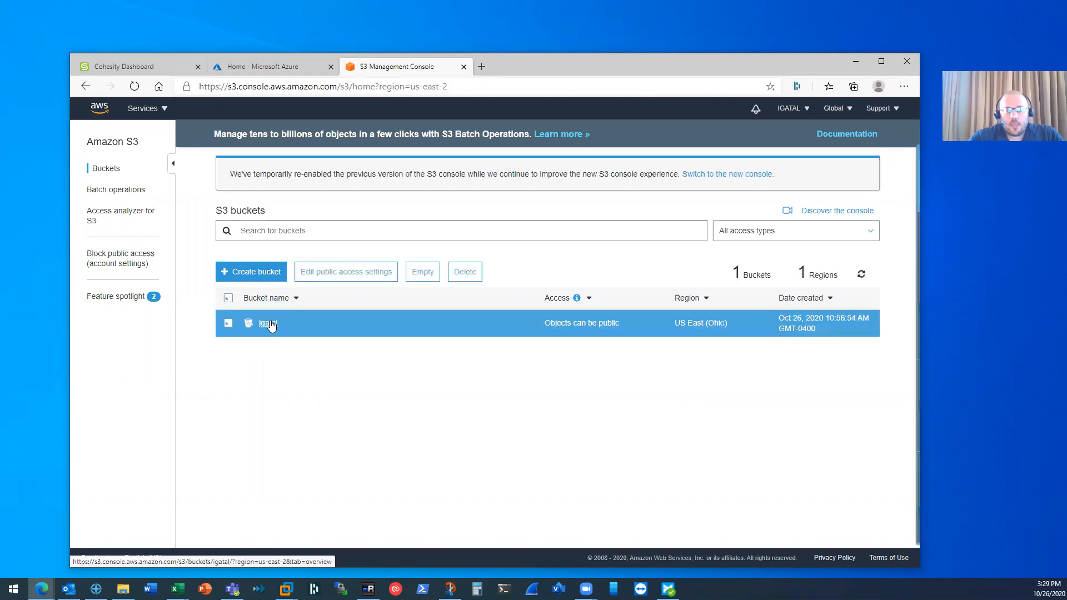
left_click(269, 323)
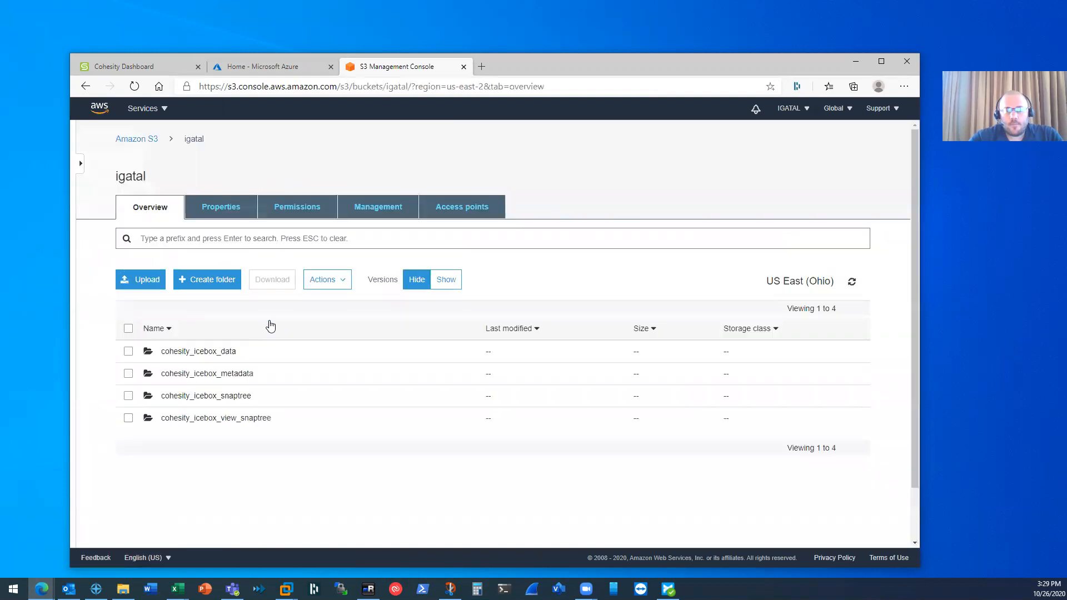
left_click(437, 214)
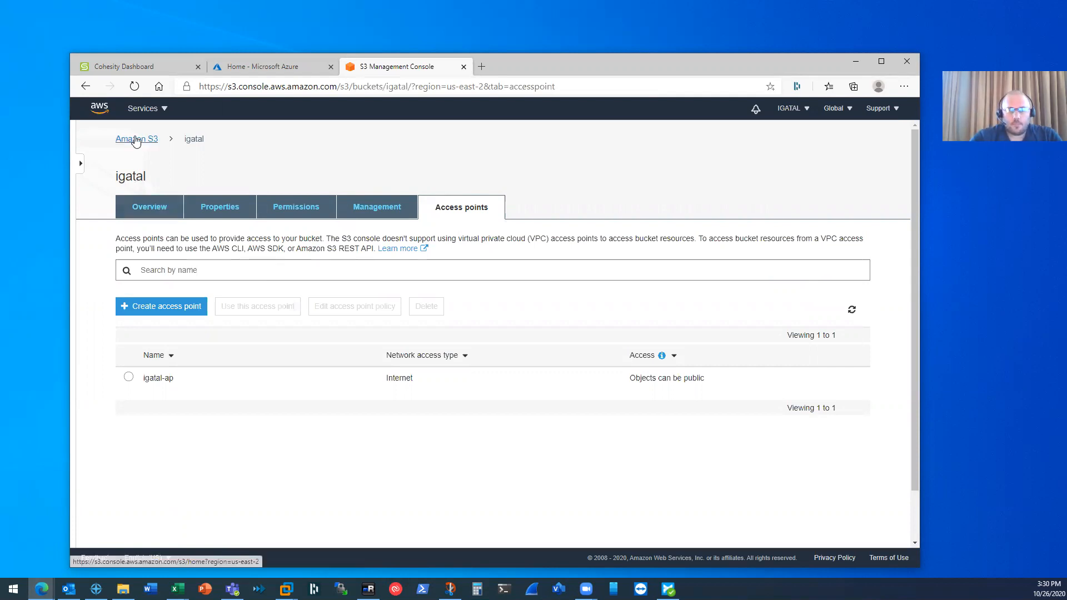
left_click(136, 138)
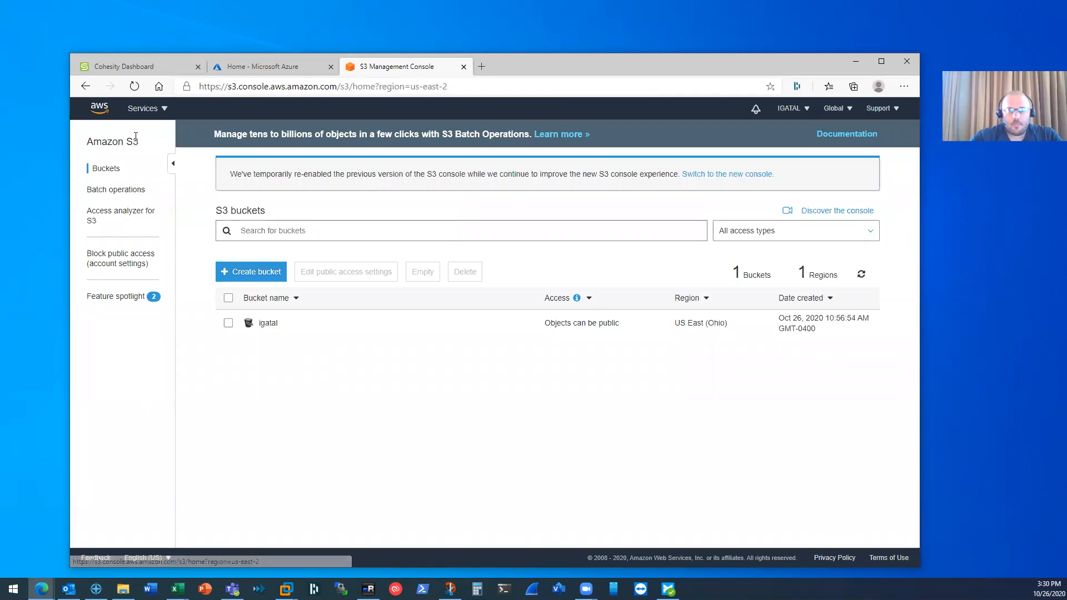
- Switch to Cohesity, view the configuration of the AWS_S3 external target, and return to the external targets list
left_click(143, 74)
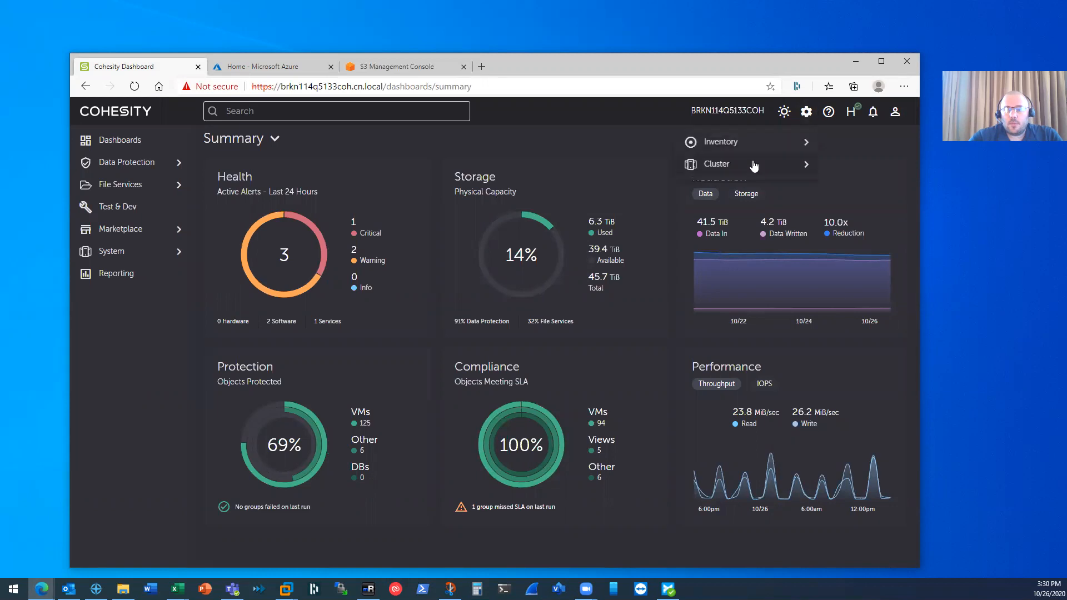
left_click(739, 144)
left_click(735, 187)
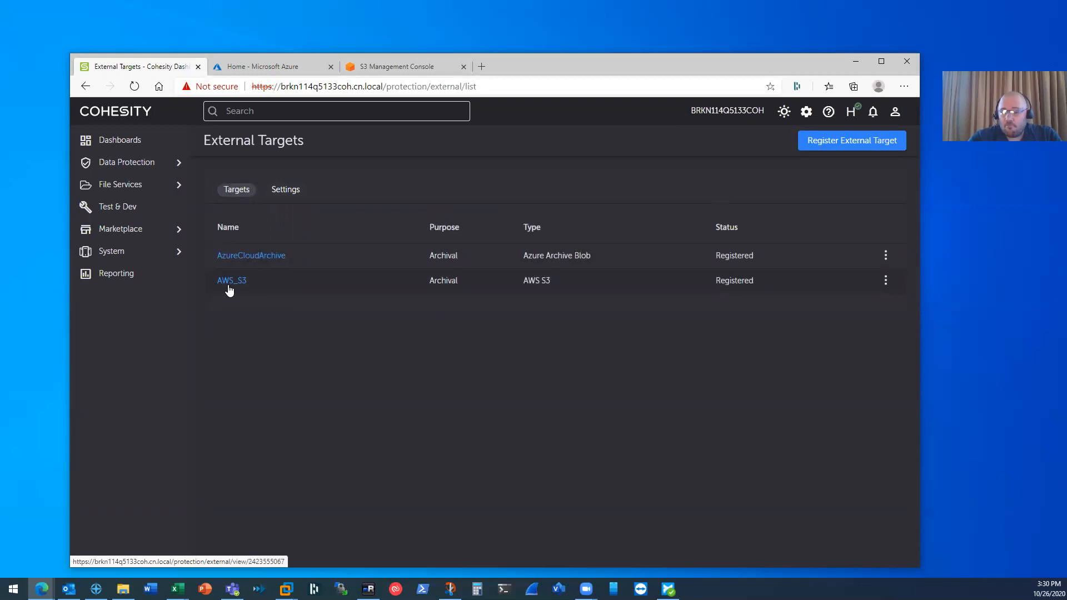
left_click(229, 281)
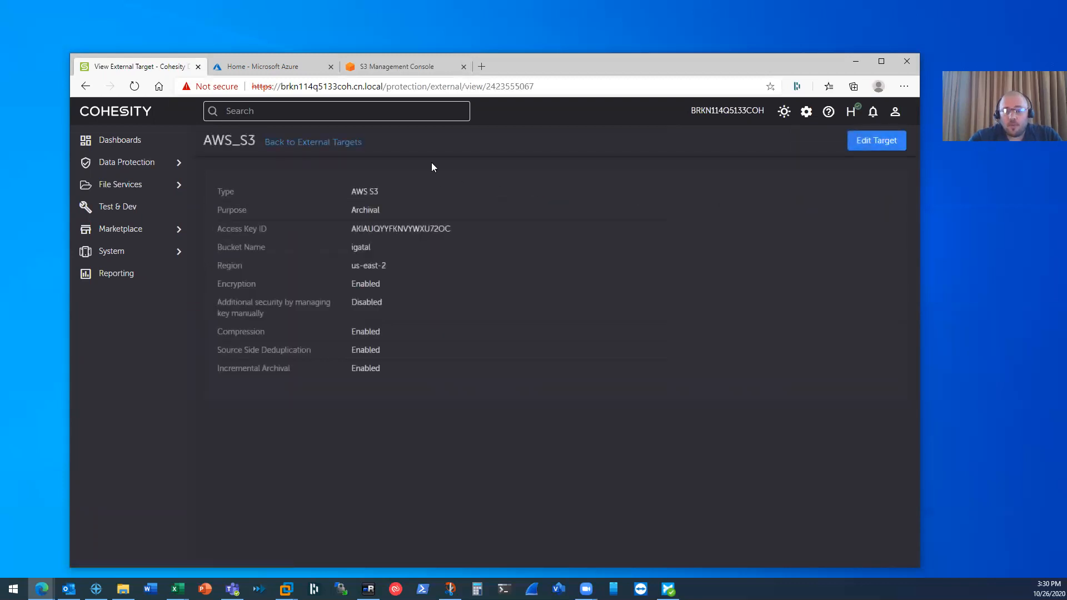
left_click(304, 145)
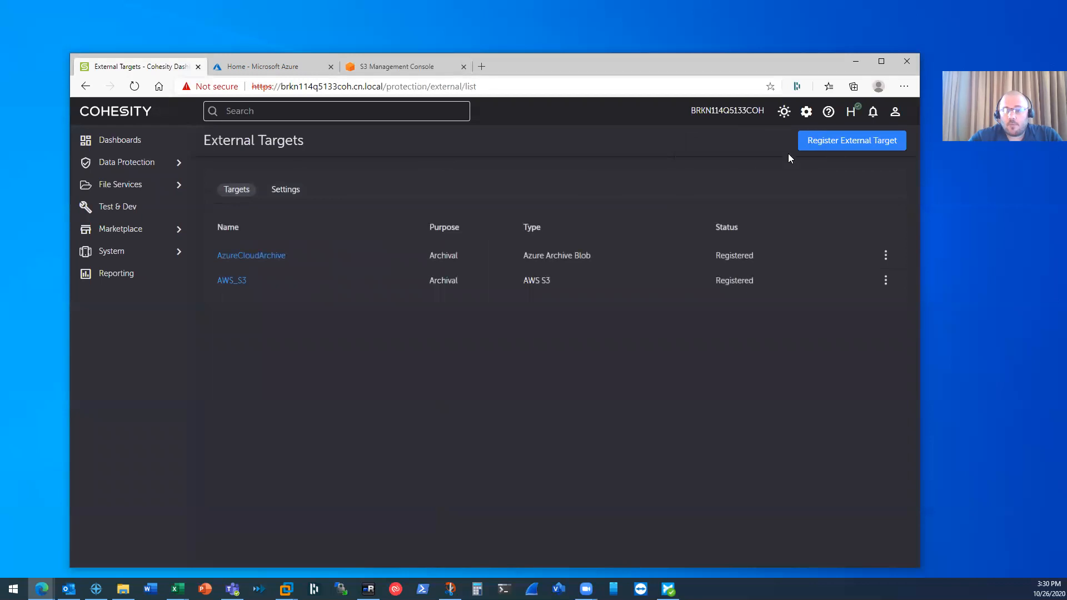
- Start an archival external target named ehgsfdg with type AWS S3, review its required fields and options, and cancel the registration
left_click(836, 142)
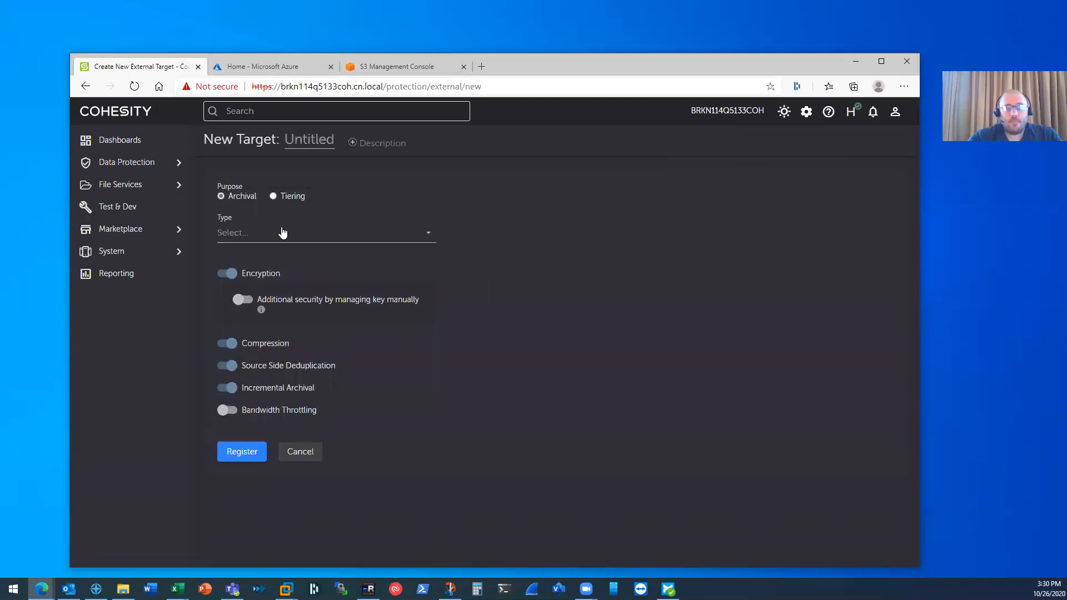
left_click(300, 143)
type("ehgsfdg")
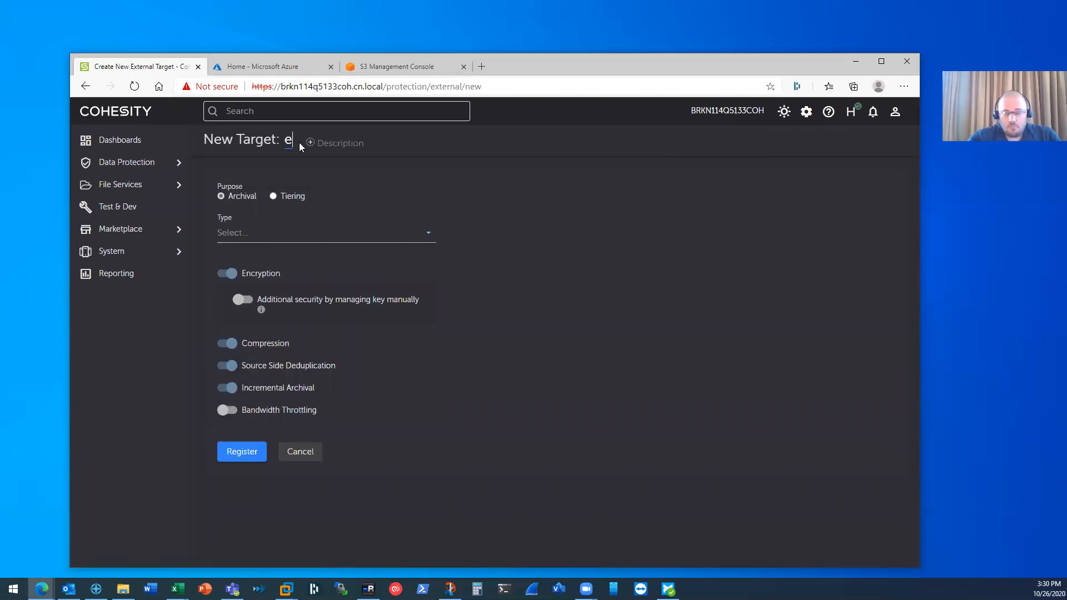
left_click(245, 234)
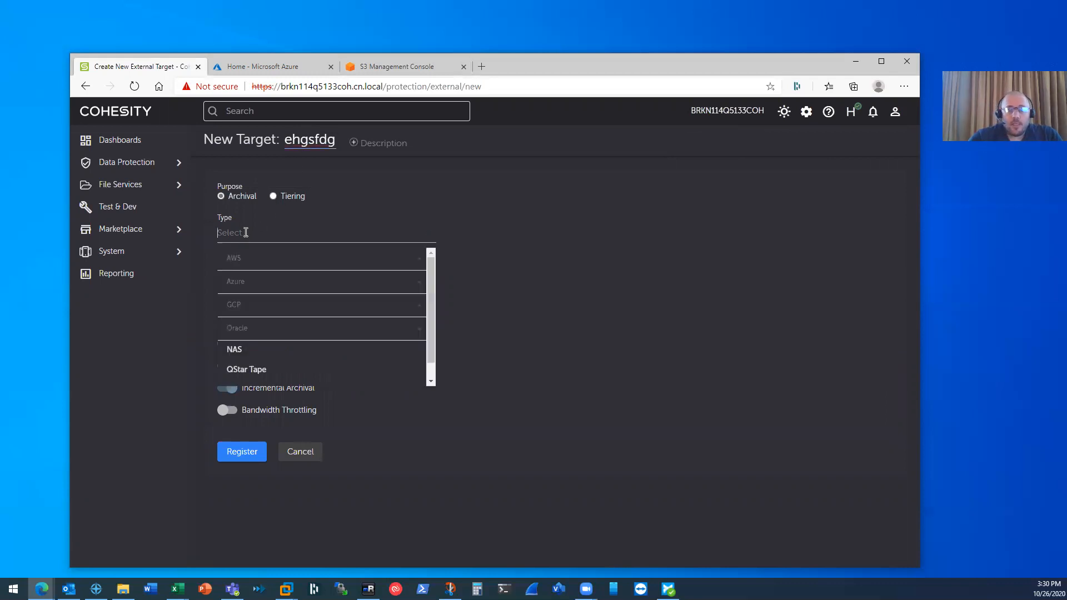
left_click(238, 260)
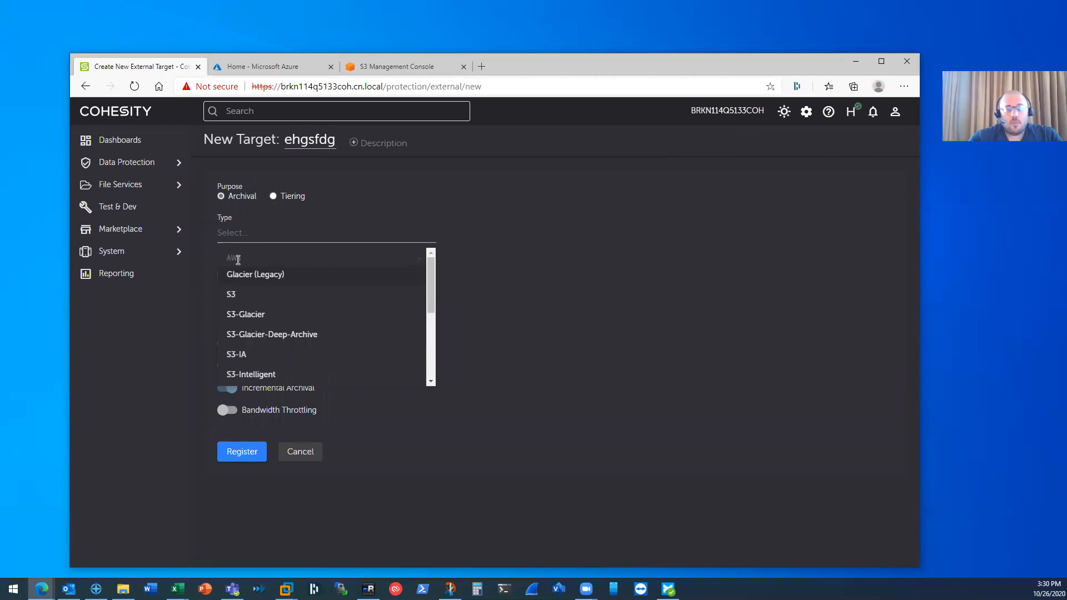
left_click(234, 294)
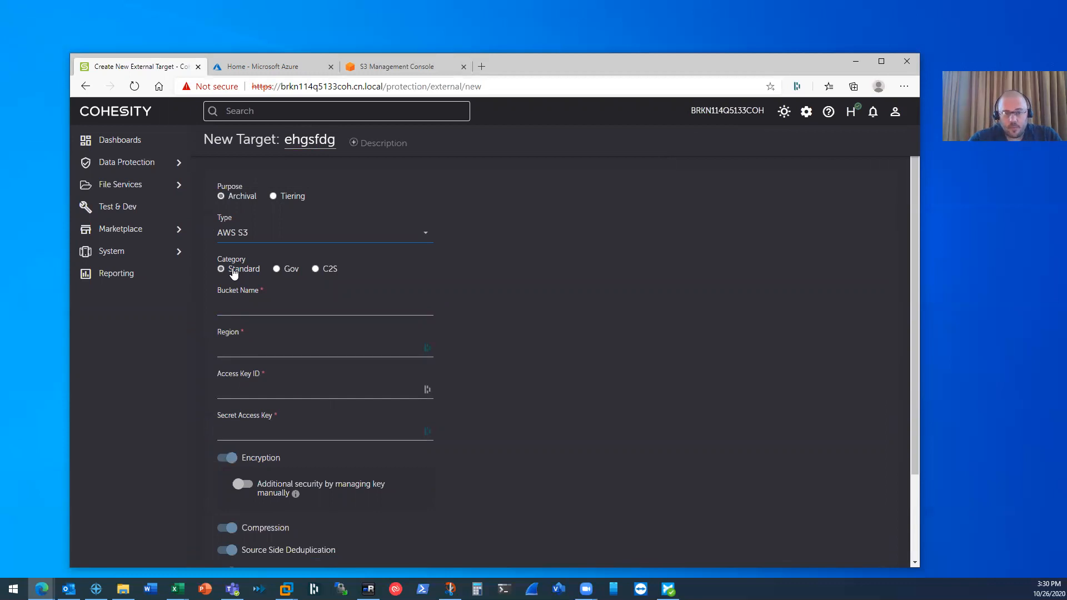
left_click(228, 300)
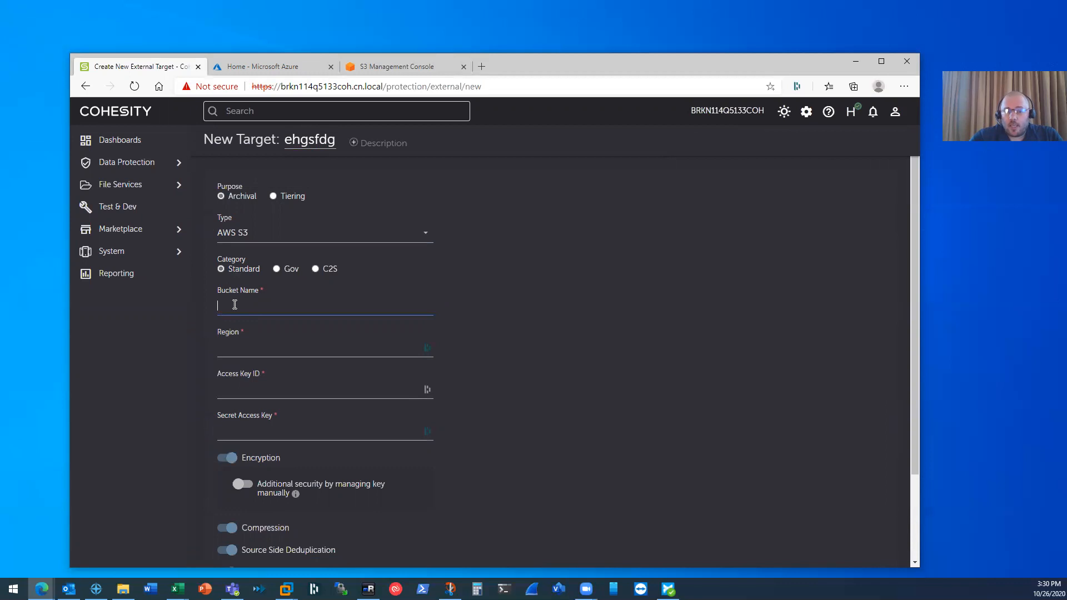
scroll(282, 298, "down", 2)
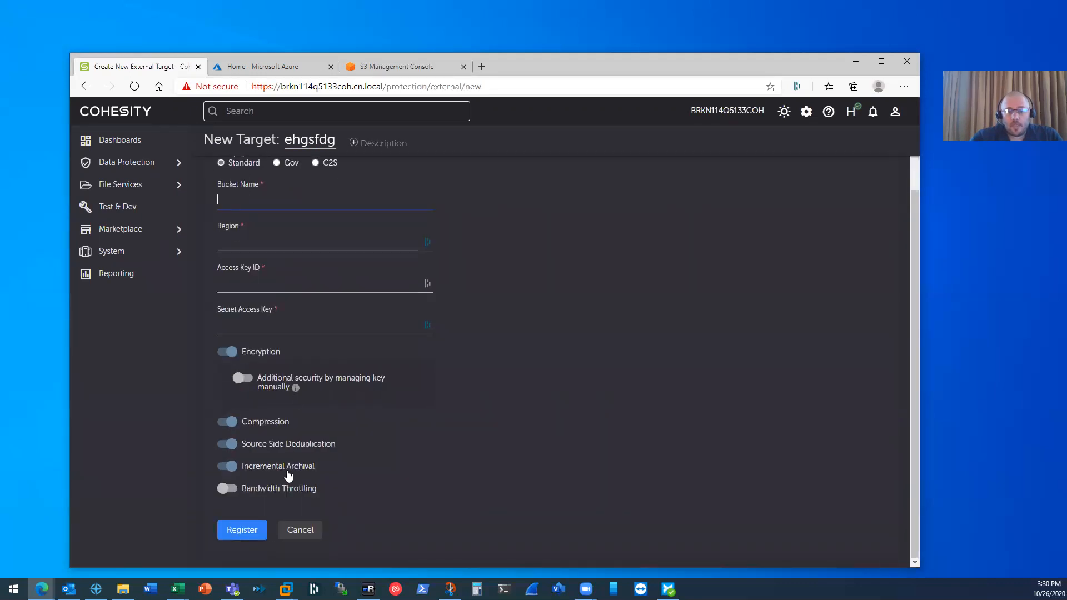
left_click(298, 531)
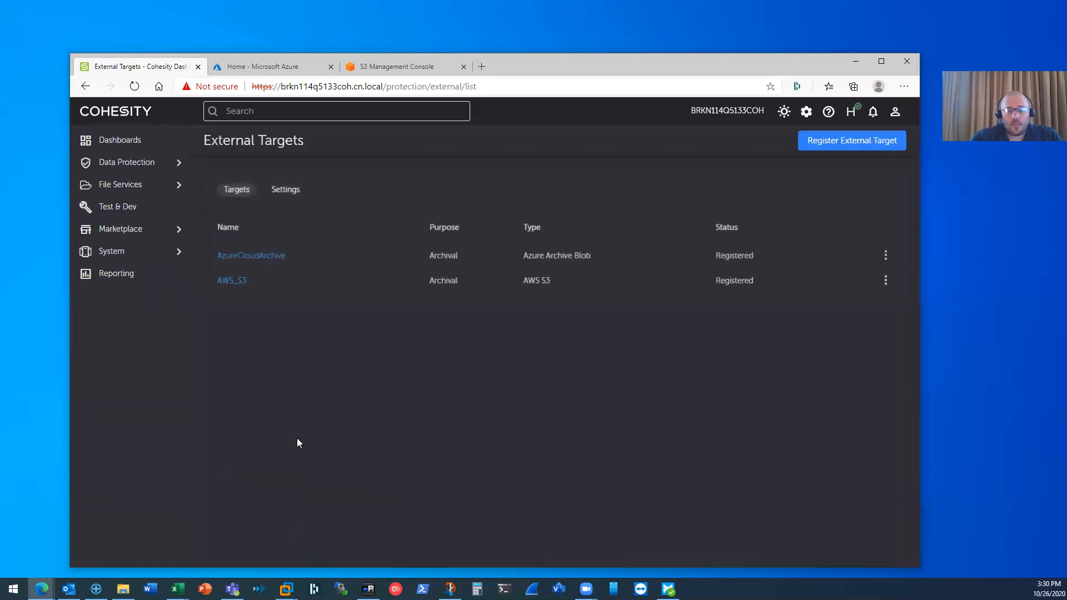
- Open the AWS_S3 external target for editing and examine its bucket, region, access key ID and secret access key fields
left_click(229, 280)
left_click(870, 143)
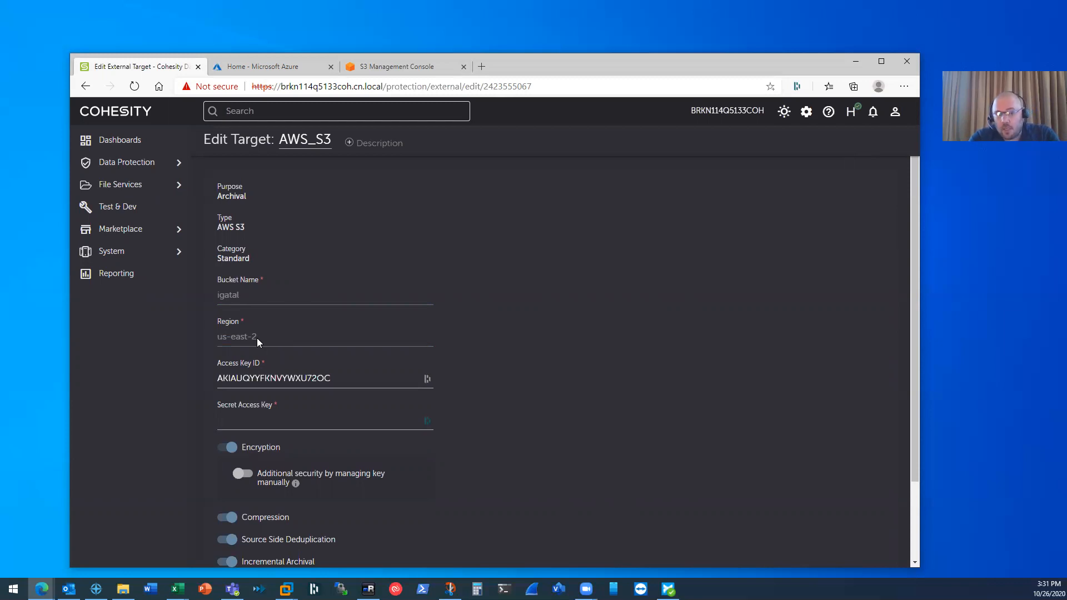
left_click(266, 379)
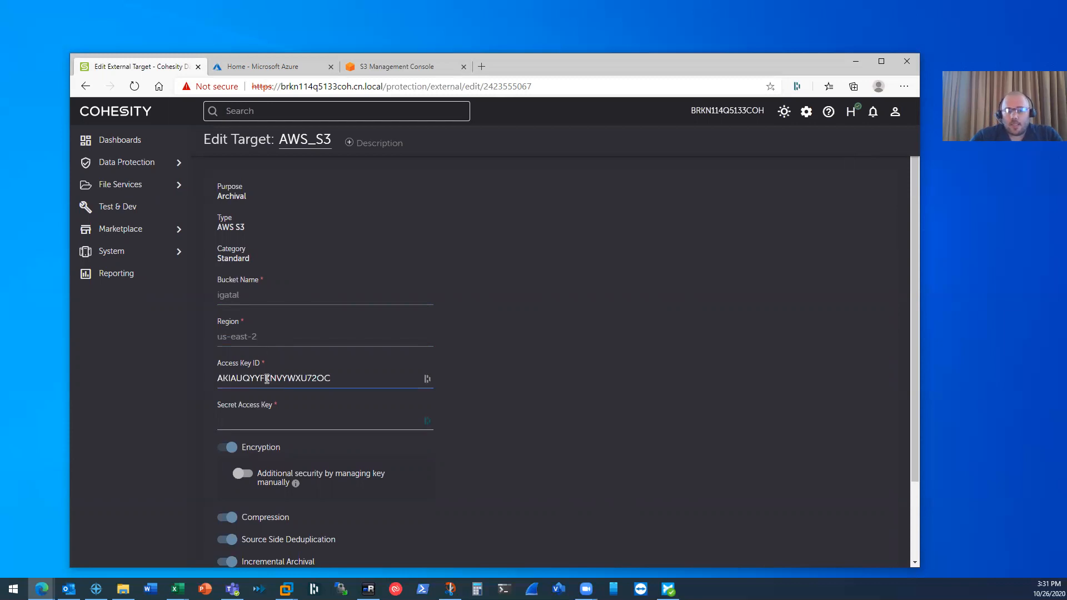
left_click(263, 420)
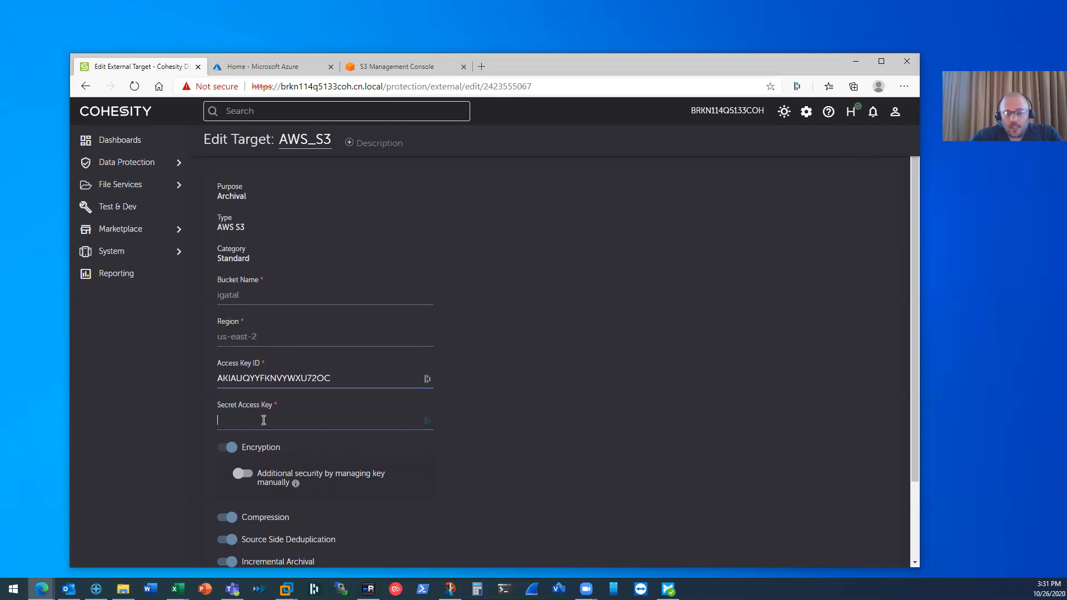
left_click(300, 378)
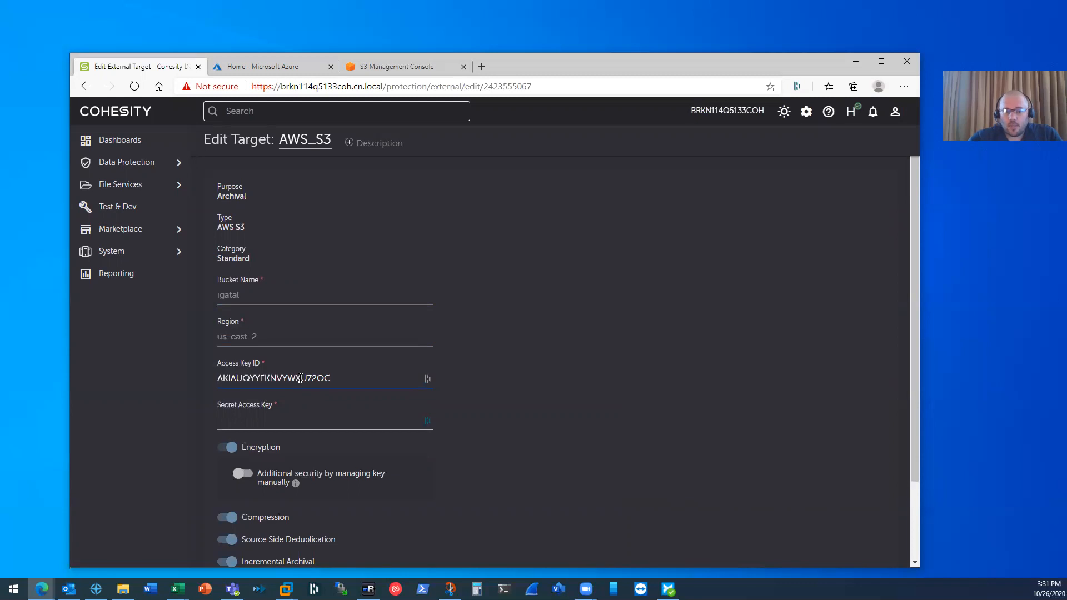
- Enable bandwidth throttling for the AWS_S3 target and set the rule's traffic direction to Upload
scroll(292, 388, "down", 2)
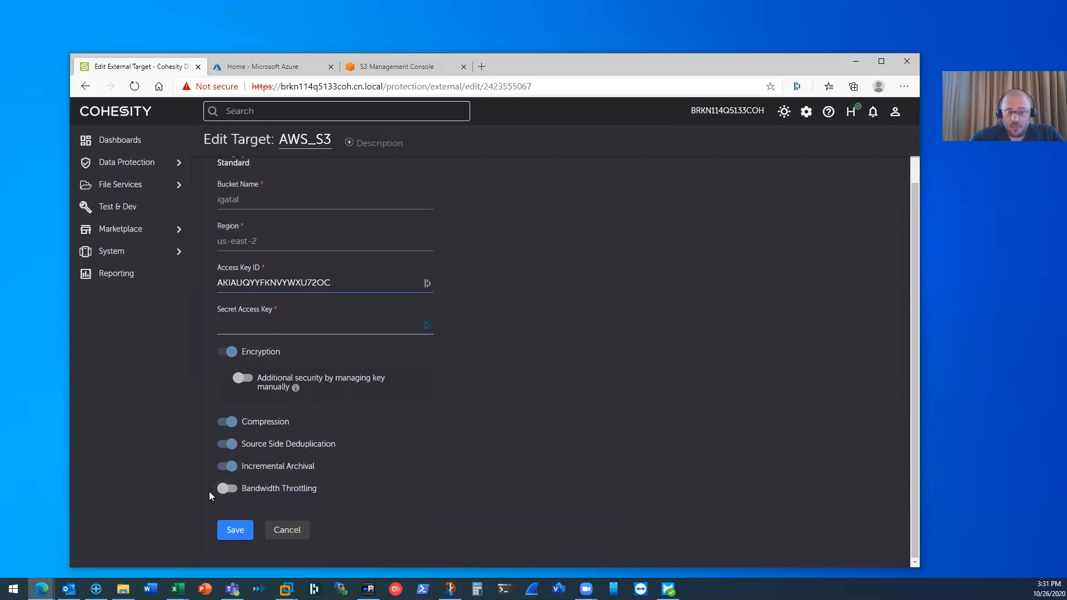
left_click(223, 493)
scroll(223, 492, "down", 1)
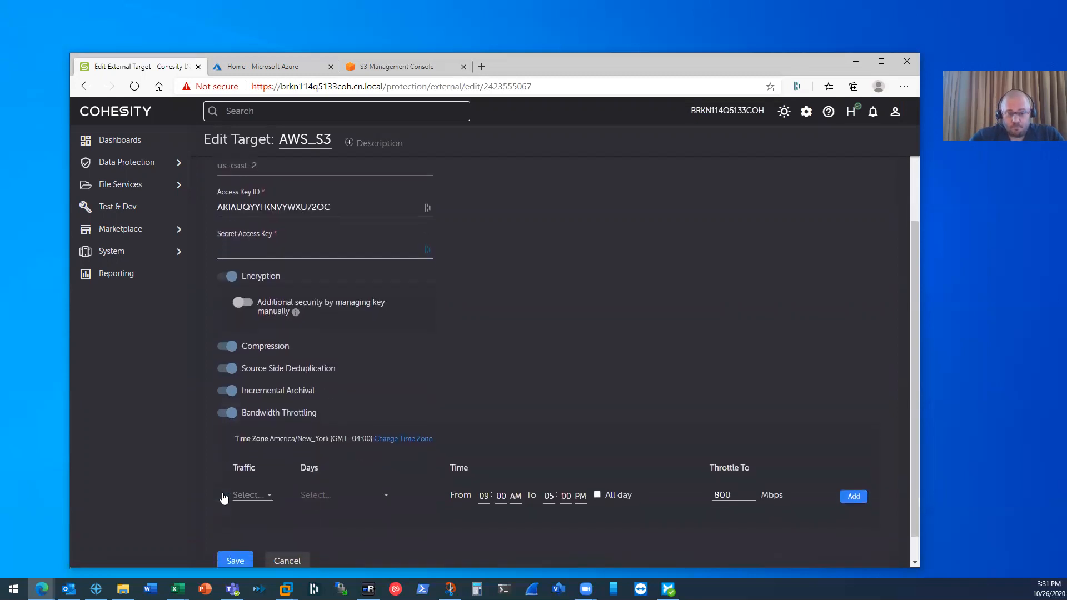
scroll(217, 492, "down", 1)
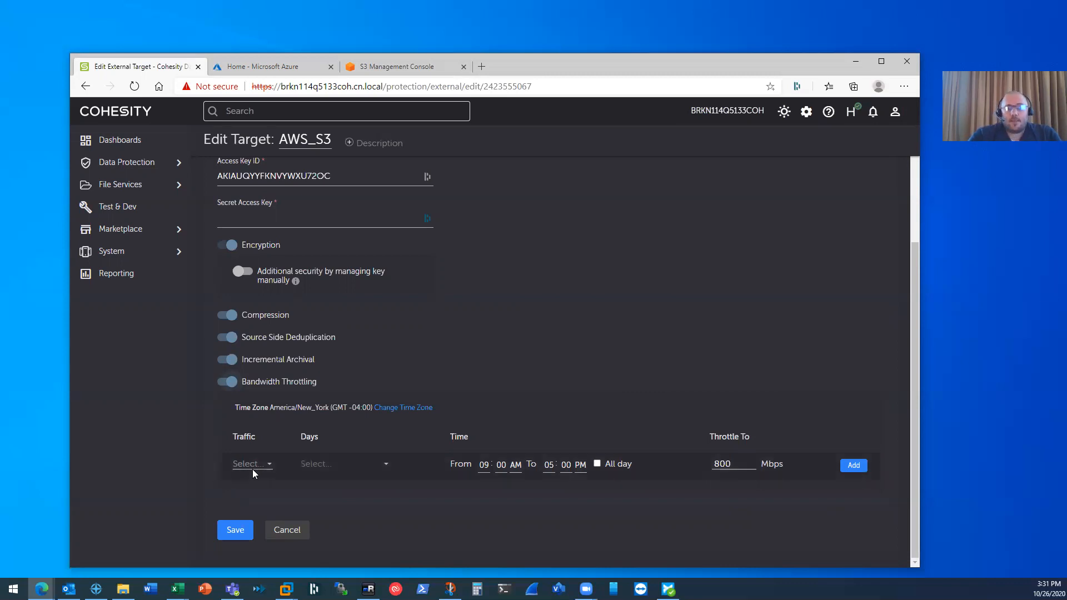
left_click(266, 463)
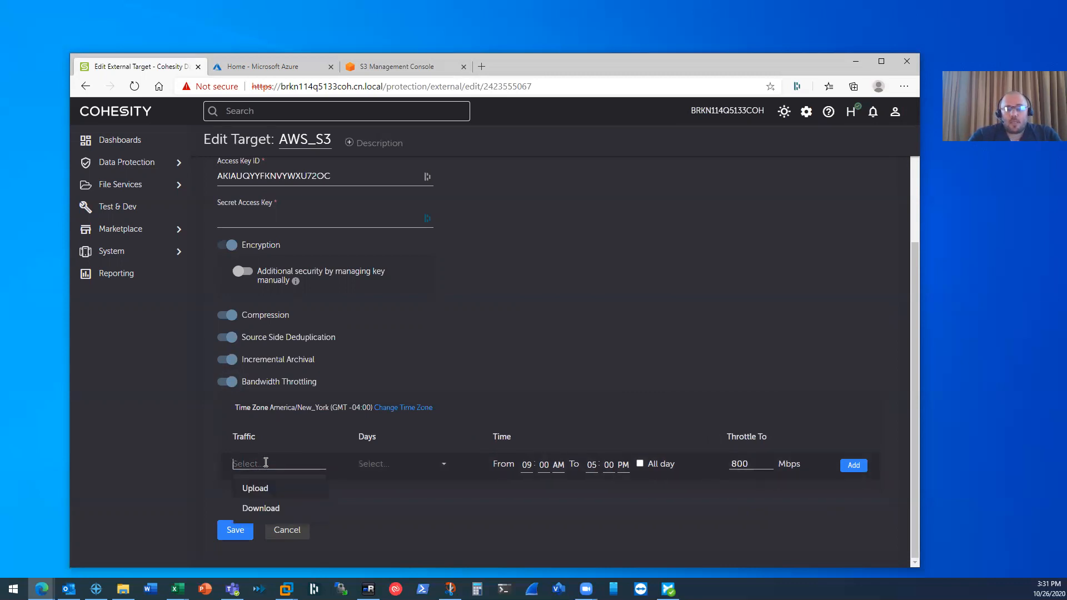
left_click(258, 489)
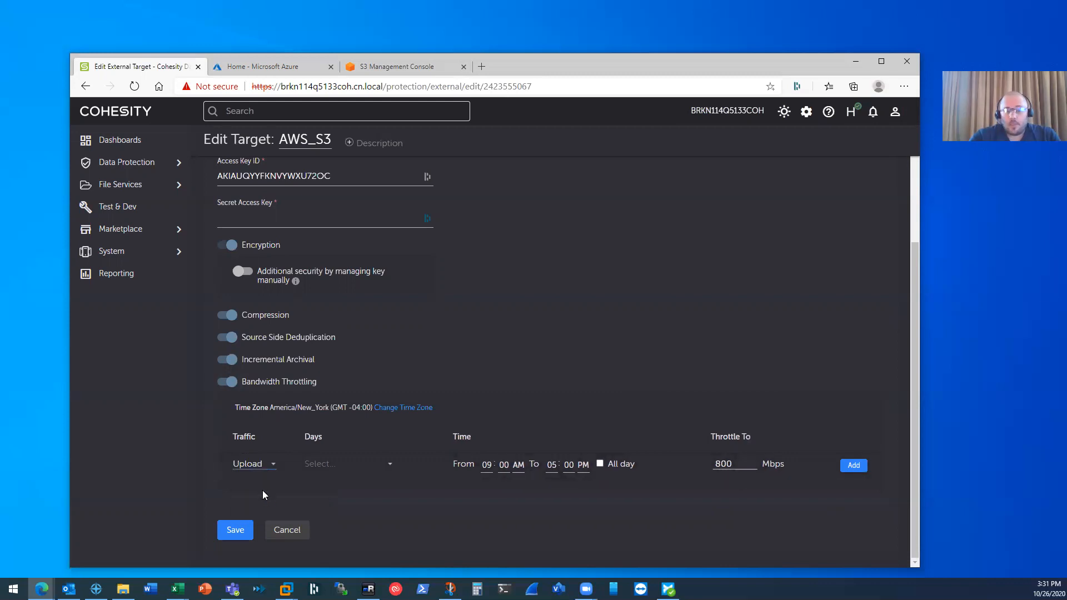
- Apply the throttling rule to Monday through Friday with a start hour of 6 AM, and cancel the target edits
left_click(376, 465)
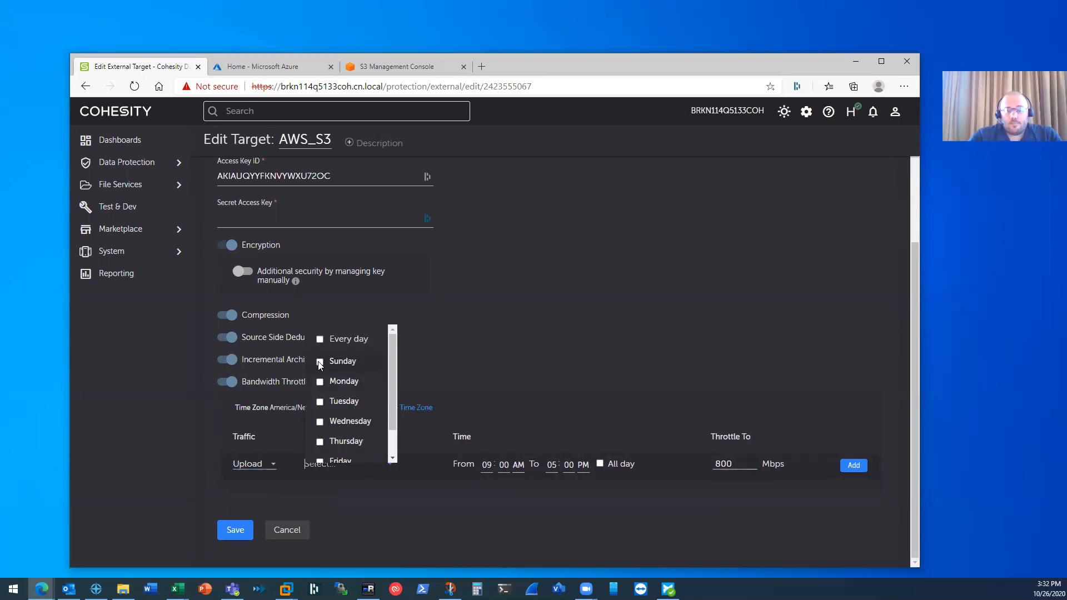
left_click(320, 382)
left_click(320, 400)
left_click(321, 421)
left_click(321, 441)
left_click(322, 461)
left_click(444, 509)
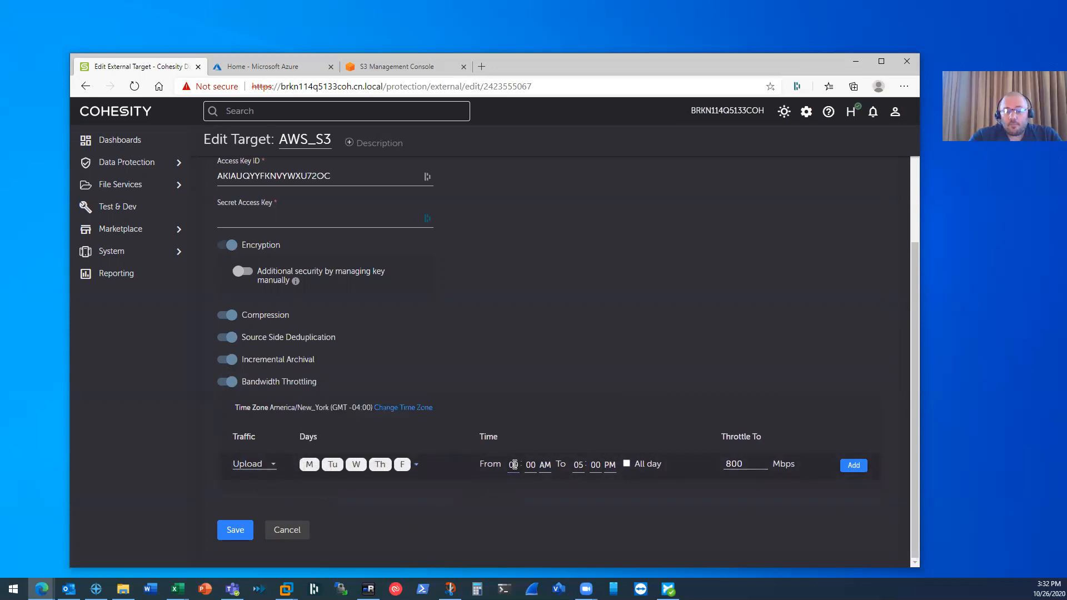
key("BackSpace")
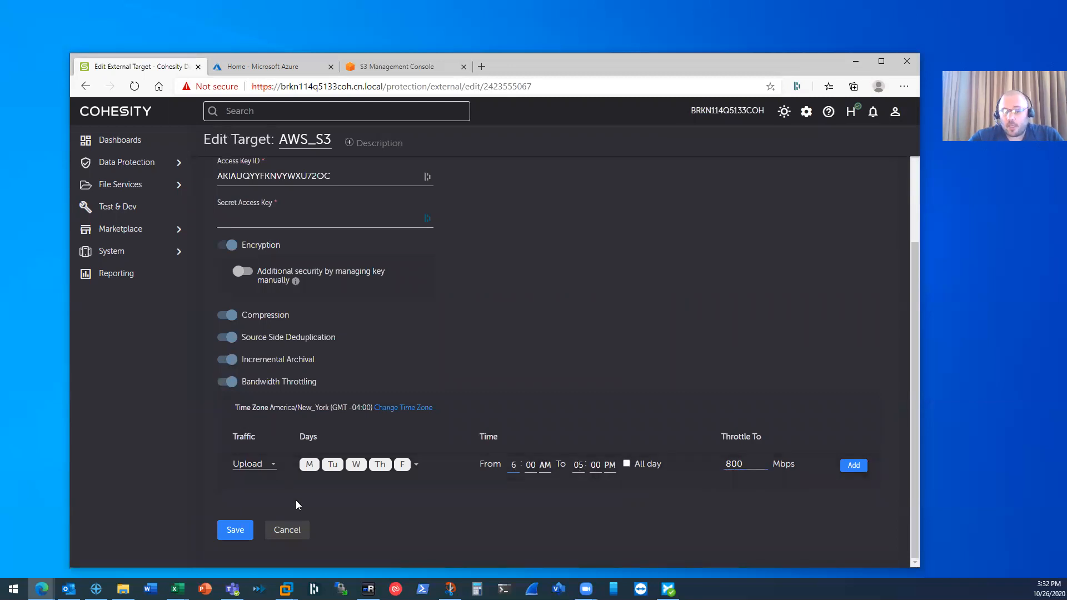
left_click(290, 531)
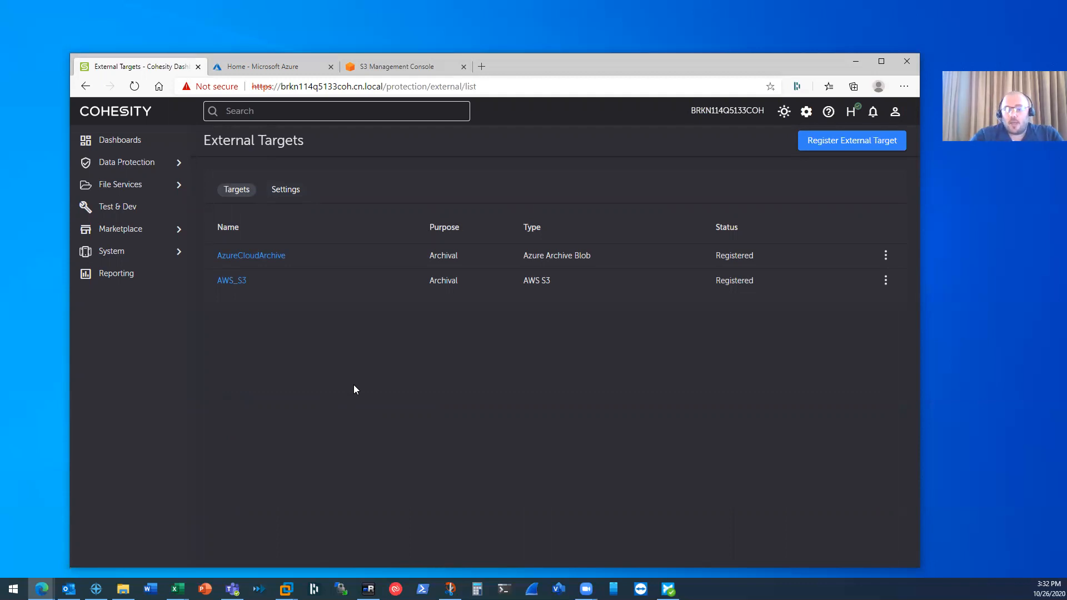
- Switch to the Azure portal and open the containers of the cybernorthcohesity storage account in the Cohesity resource group
left_click(264, 69)
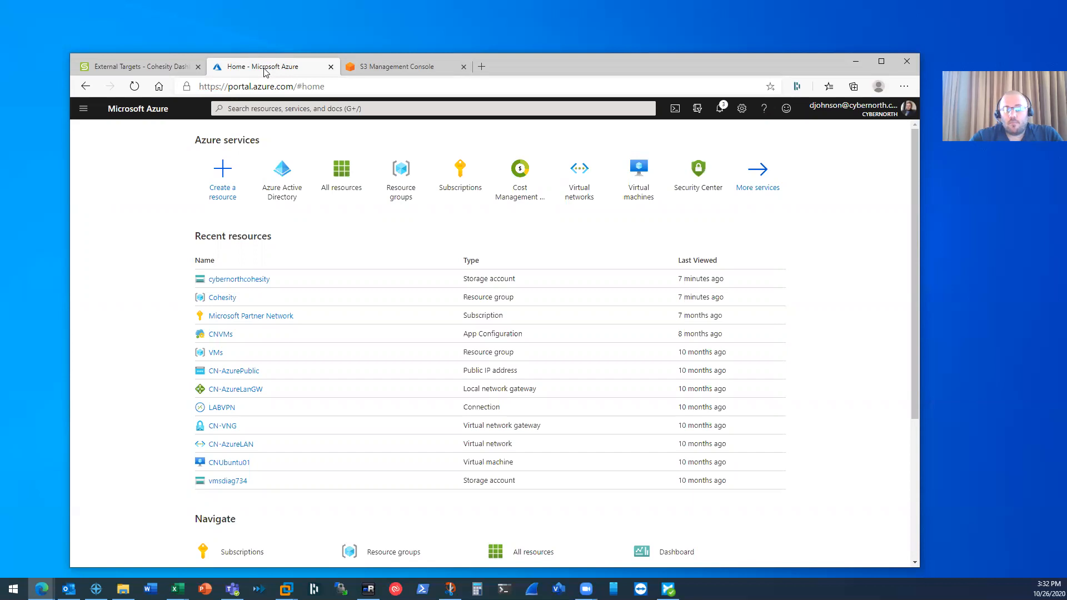
mouse_move(397, 173)
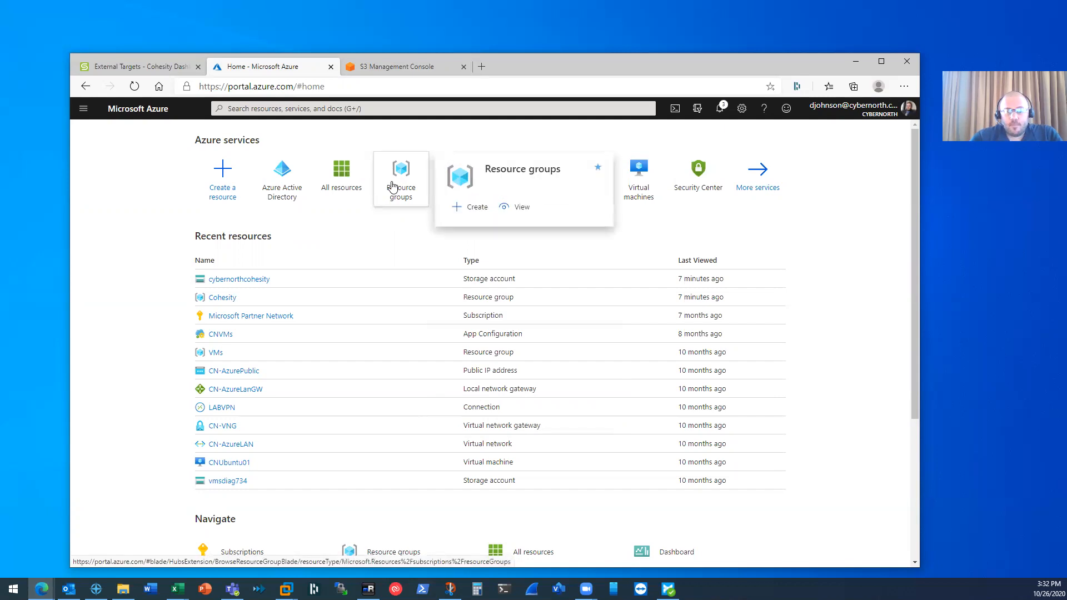
left_click(222, 298)
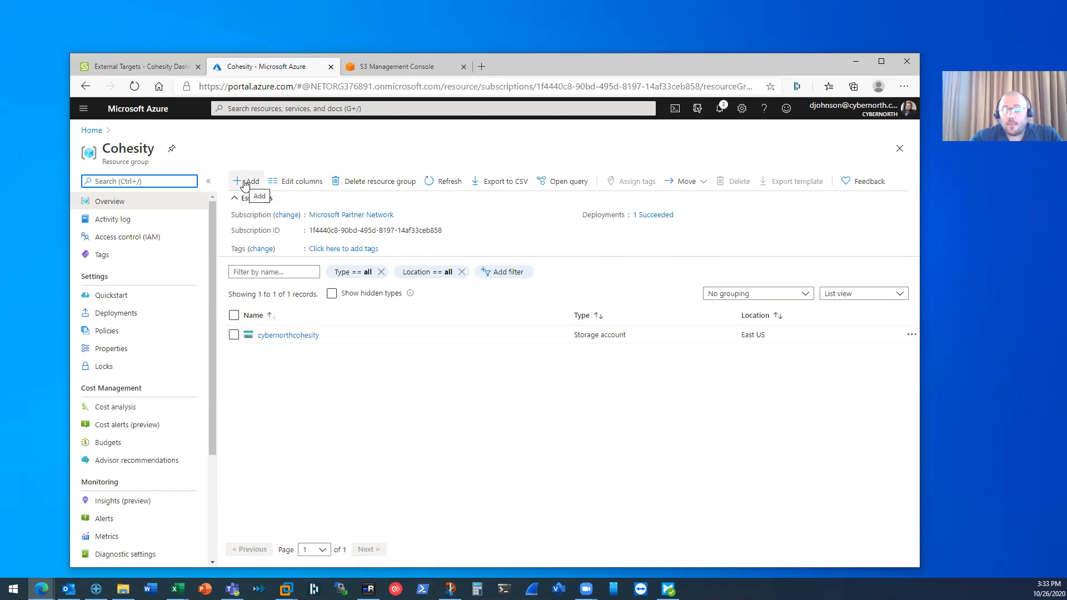
left_click(295, 338)
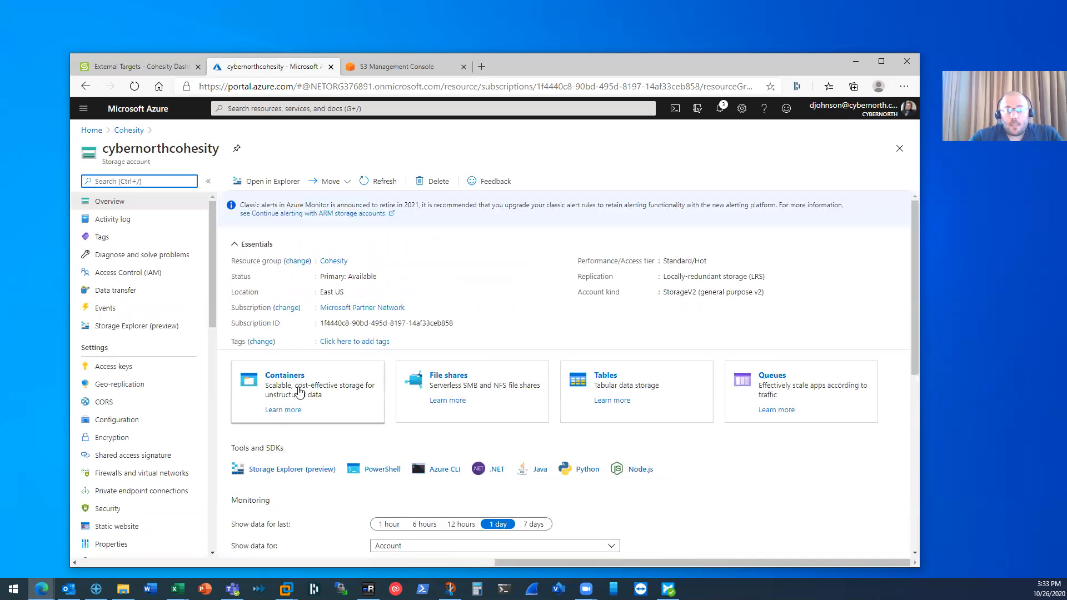
left_click(287, 379)
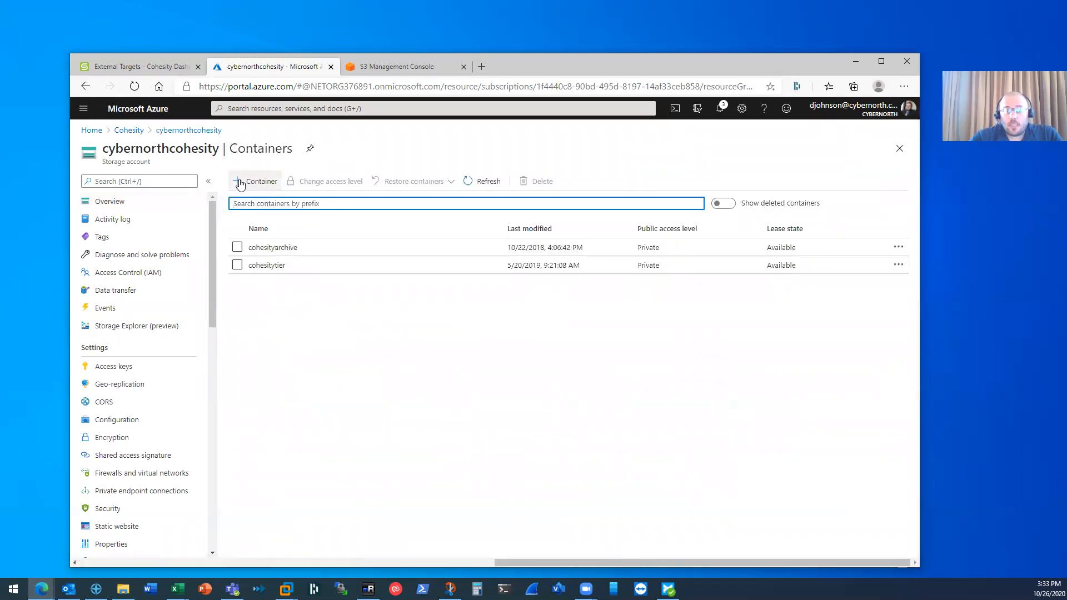
- Examine the public access levels and advanced options for a new container, and close the form without creating it
left_click(241, 181)
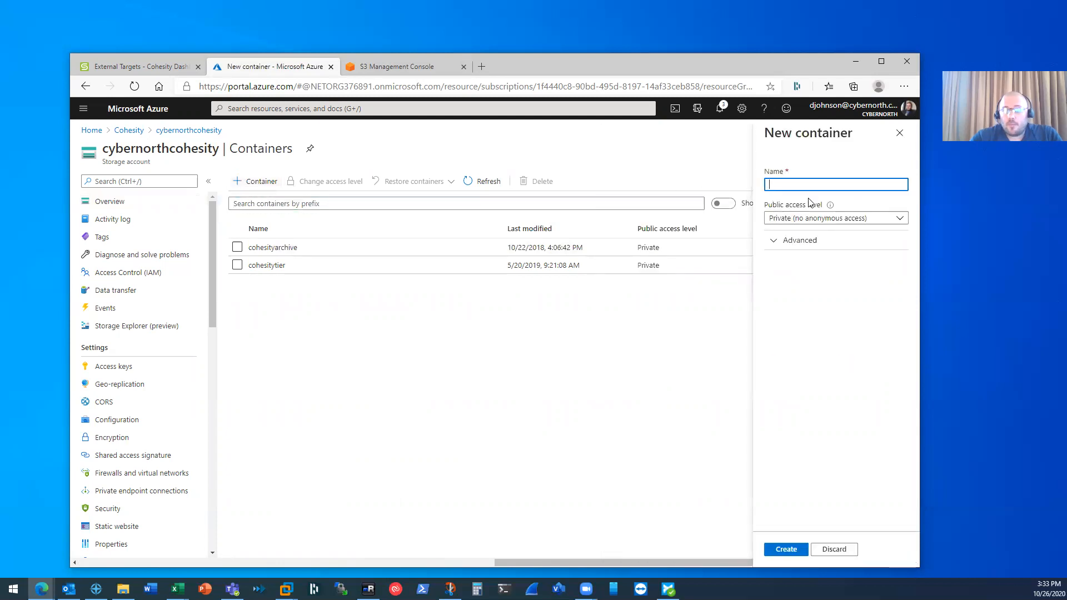
left_click(812, 222)
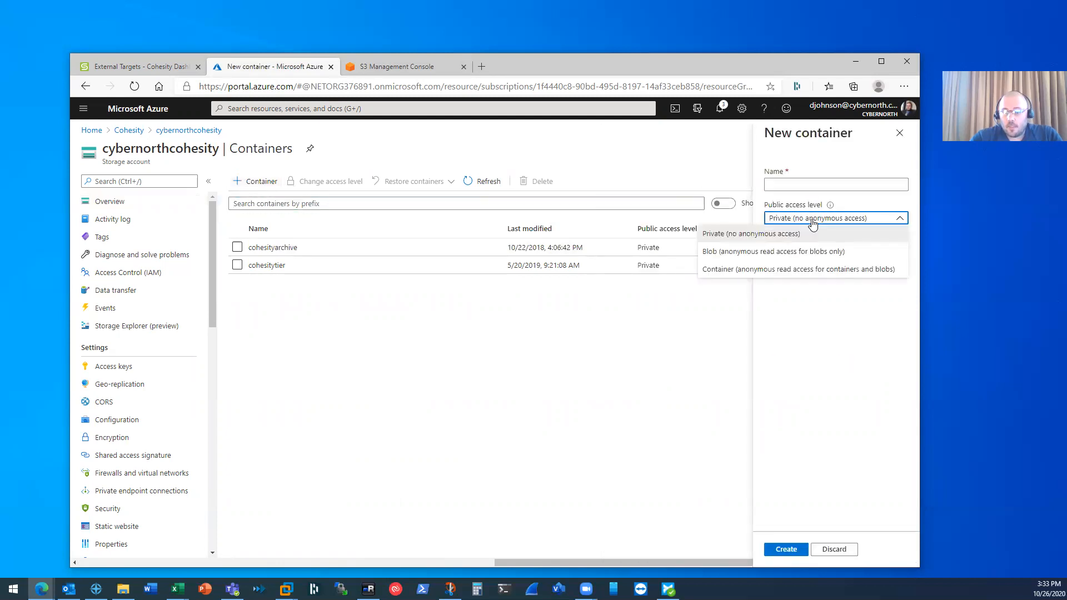
left_click(802, 318)
left_click(792, 248)
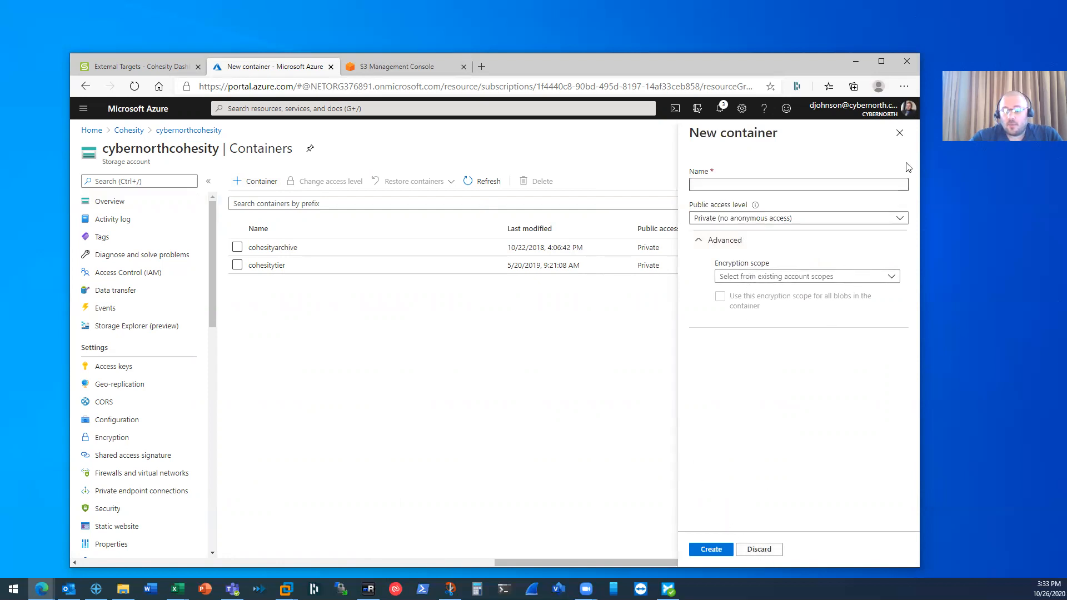
left_click(900, 133)
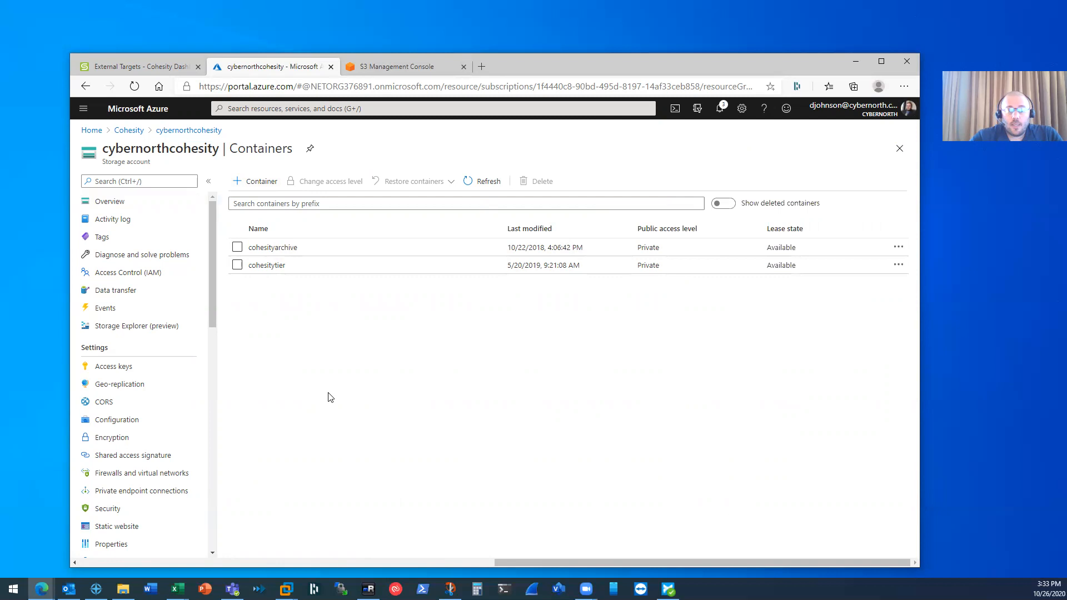
- Open the storage account's access keys and copy the key value of key1
left_click(118, 369)
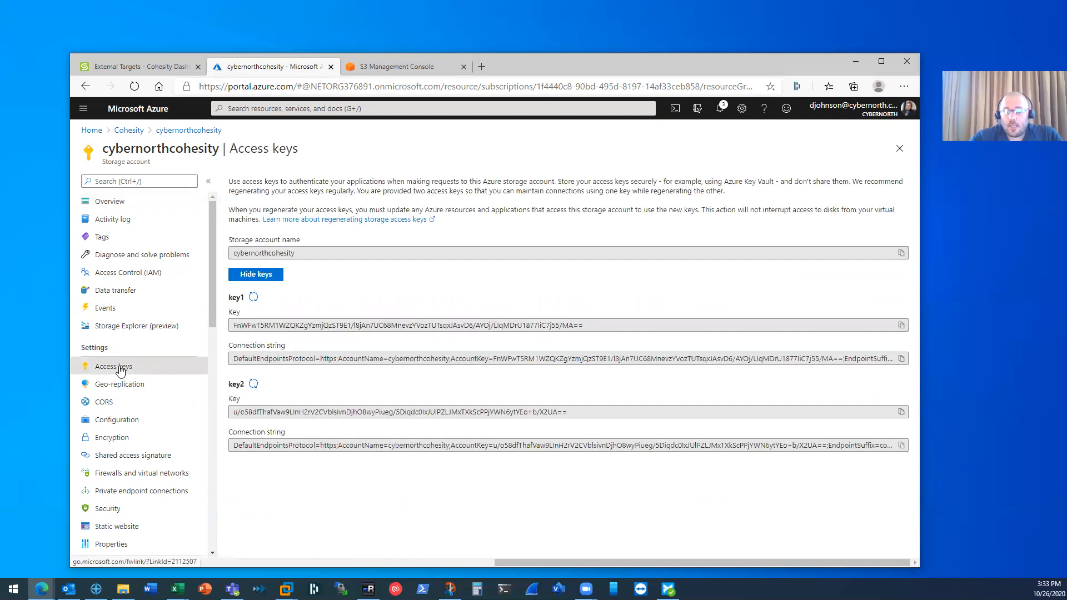
left_click(901, 326)
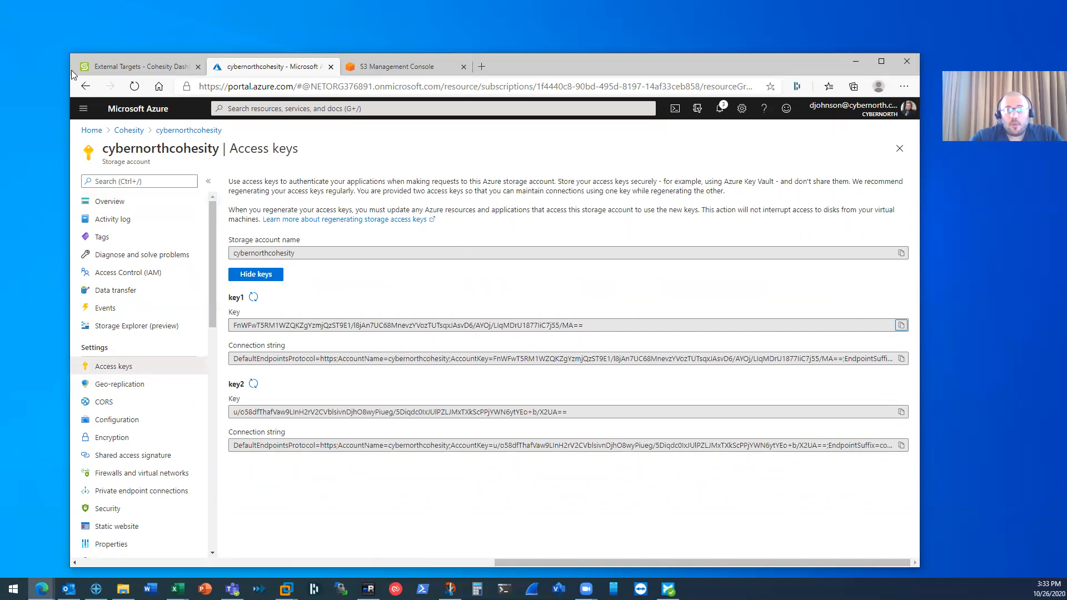
- Switch to Cohesity, examine the Azure blob types available for a new archival external target, and cancel the registration
left_click(116, 66)
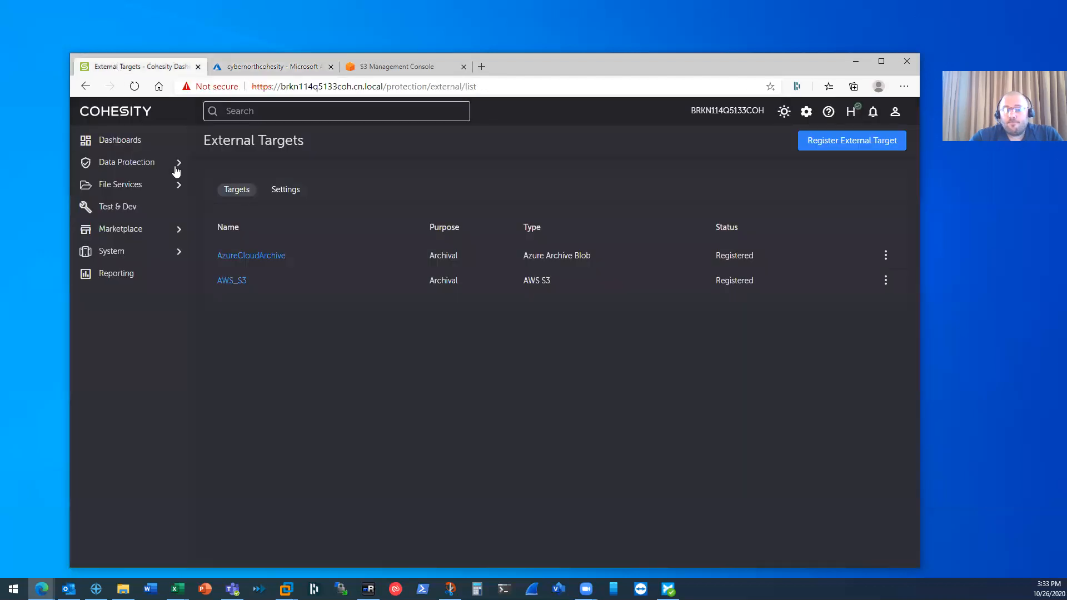
left_click(816, 145)
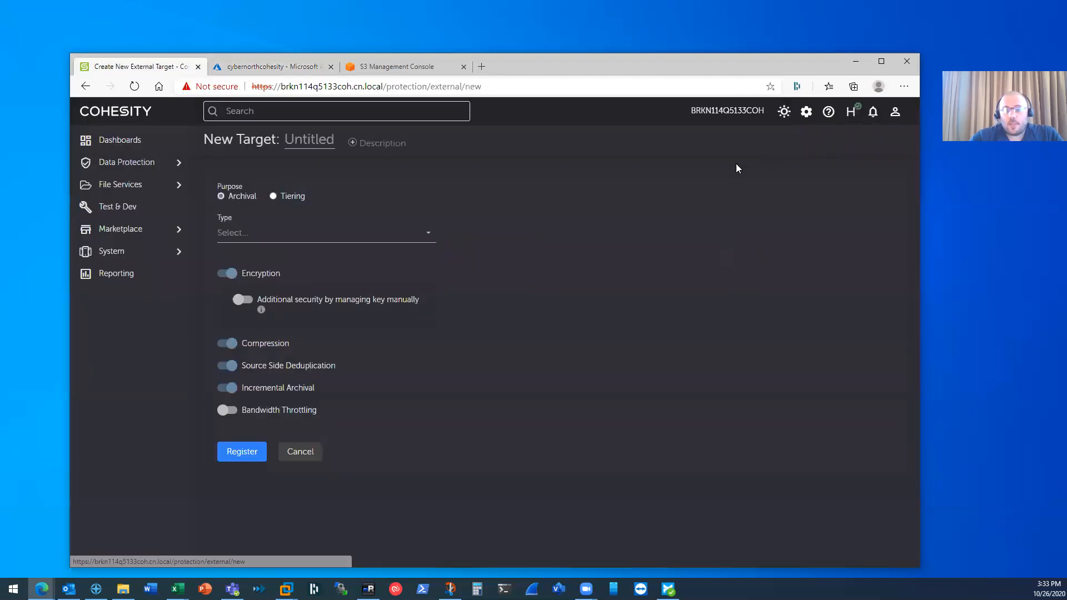
left_click(242, 233)
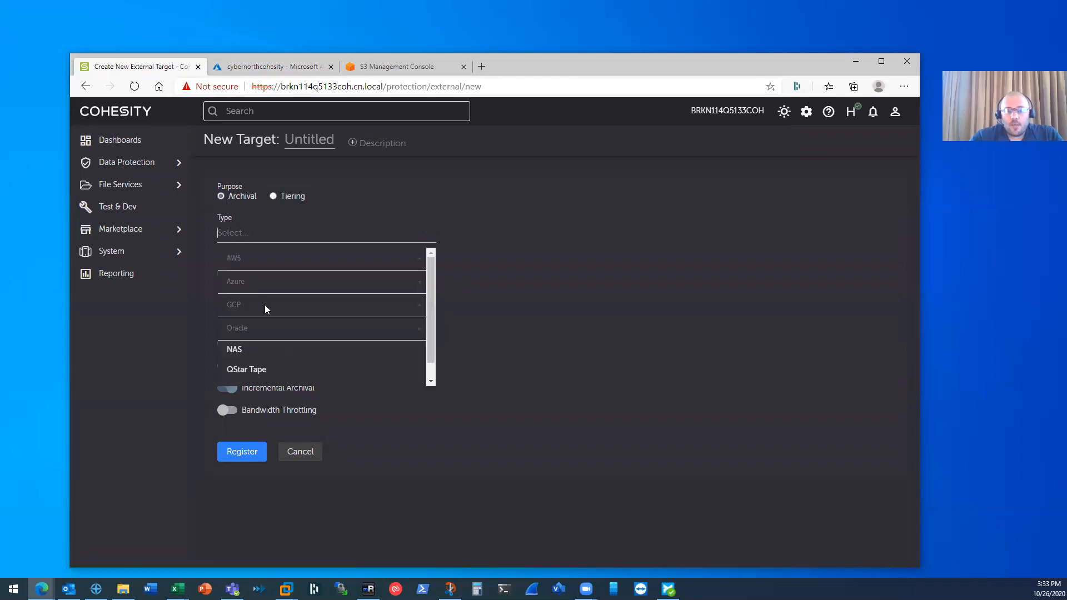
left_click(236, 283)
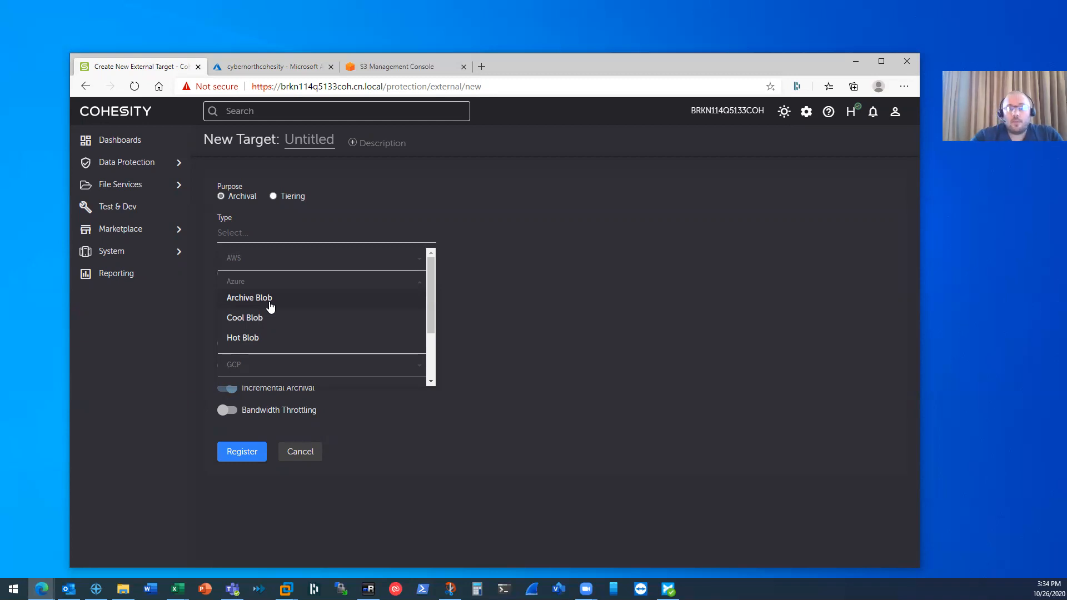
left_click(307, 455)
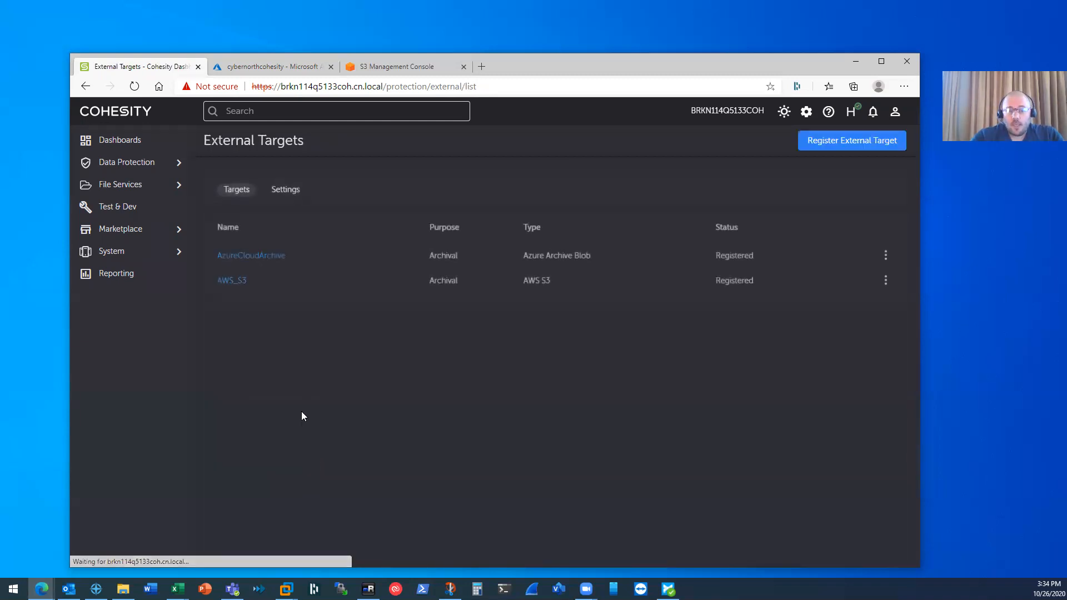
- Open the AzureCloudArchive target for editing, examine its storage access key field and archival options, and cancel without saving
left_click(246, 257)
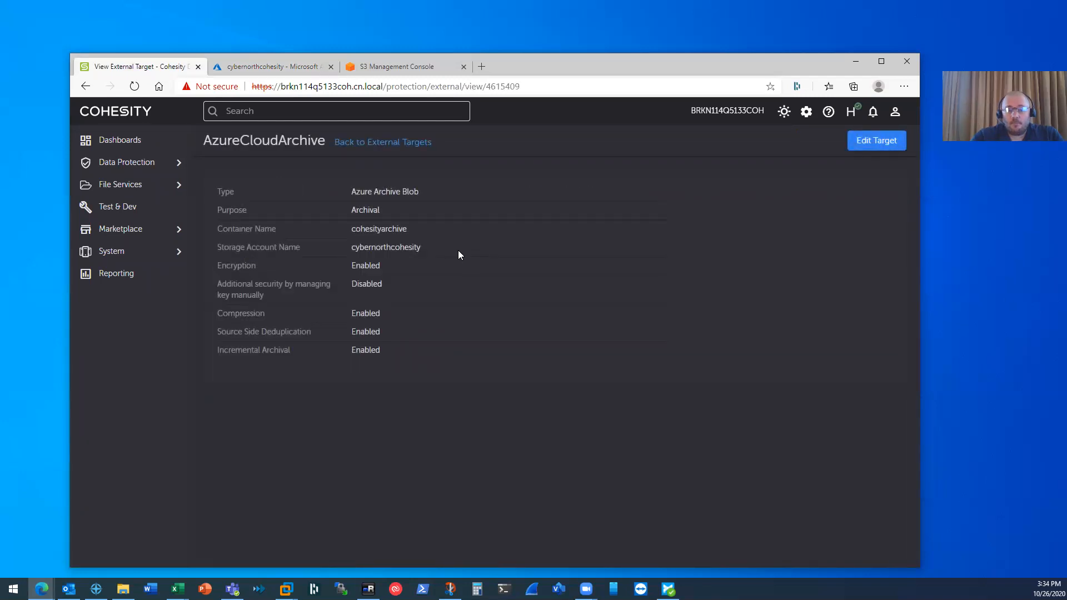
left_click(877, 142)
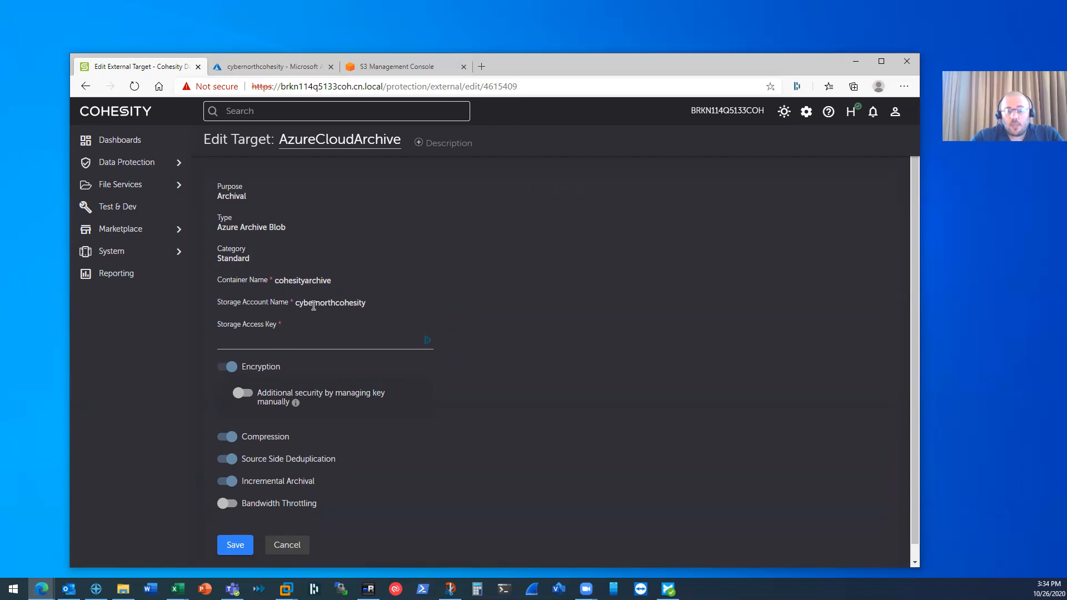
left_click(299, 340)
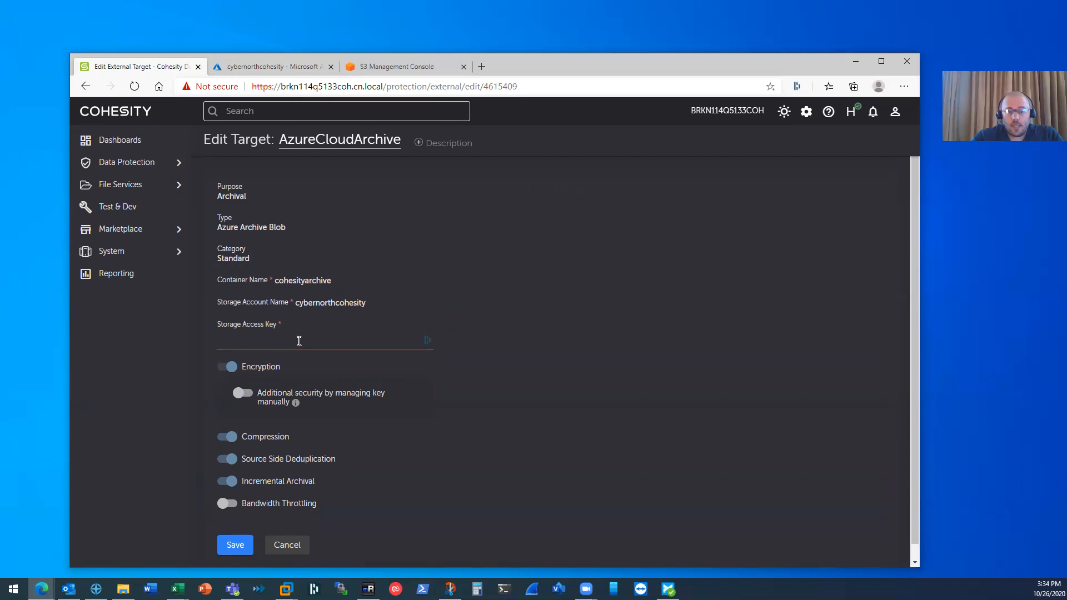
left_click(267, 256)
scroll(275, 245, "down", 1)
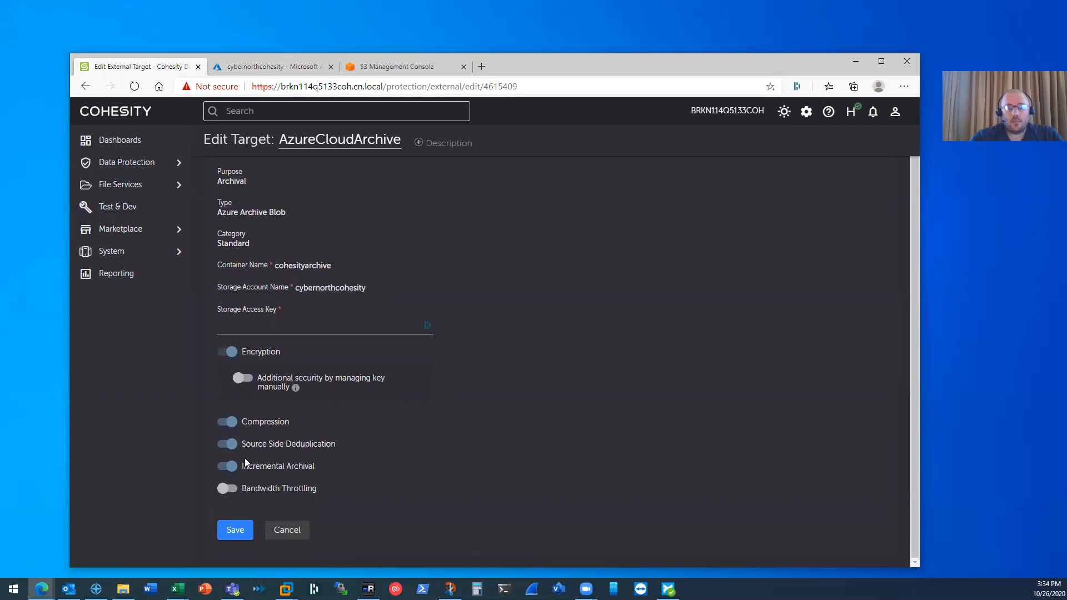
left_click(287, 529)
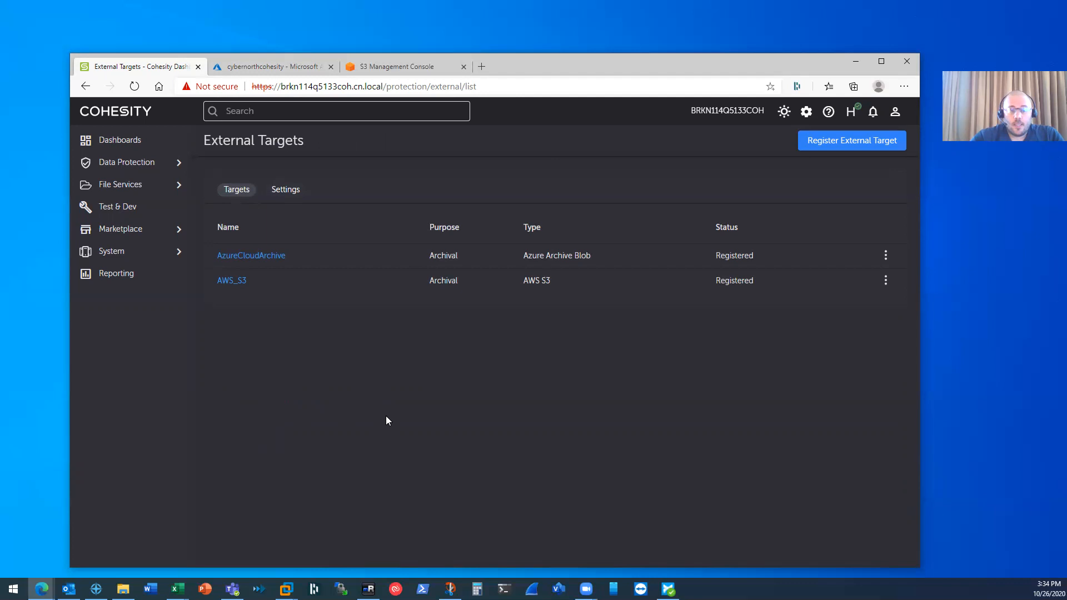
- Open the protection policies, examine the archive settings of the AHV Backups policy, and return to the policy list
left_click(128, 163)
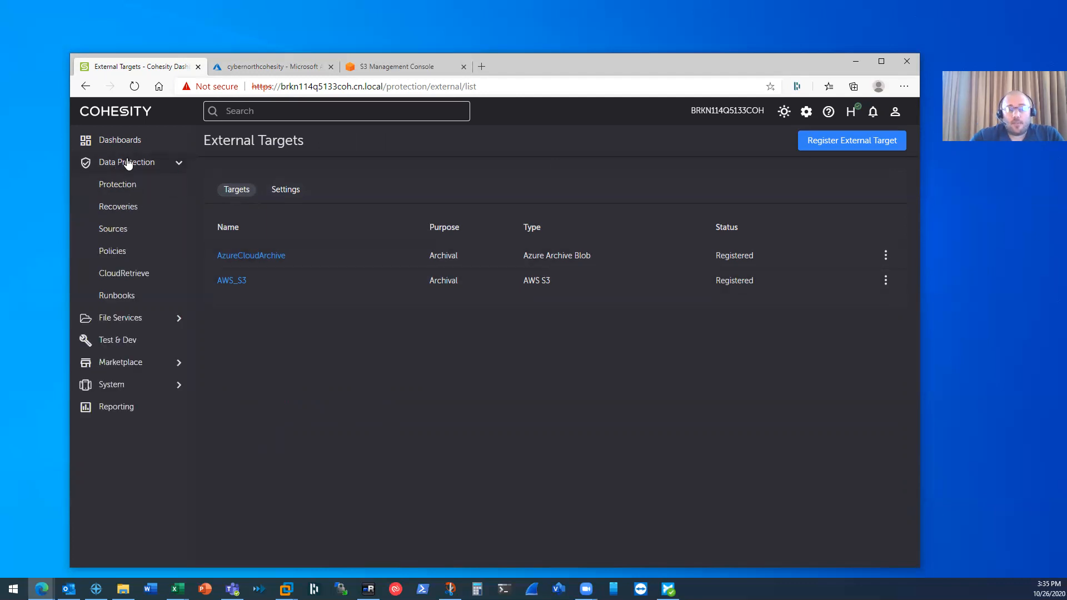
left_click(117, 260)
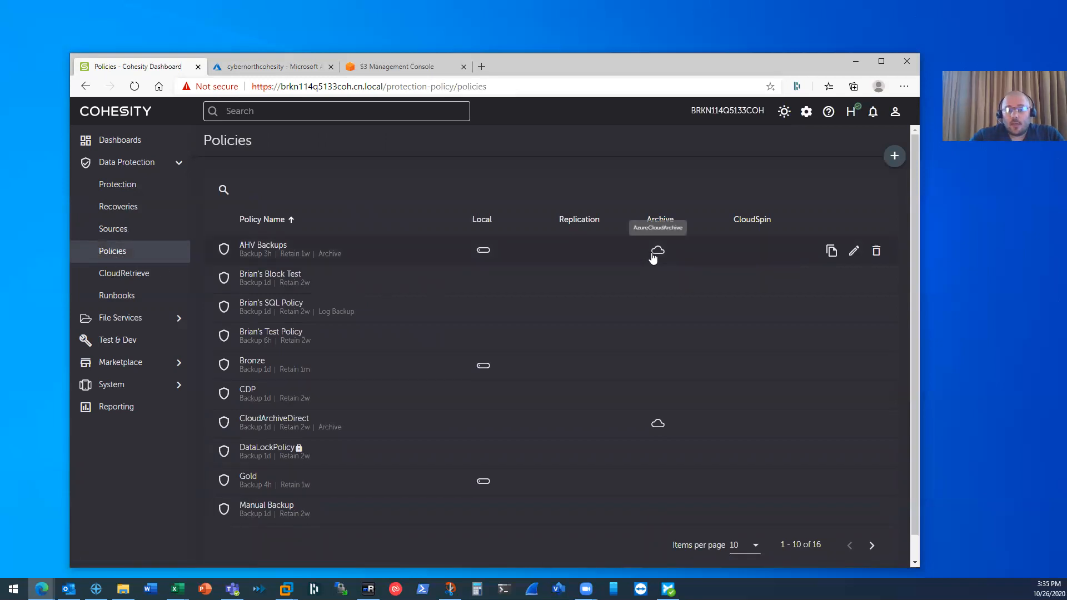
mouse_move(665, 428)
left_click(270, 247)
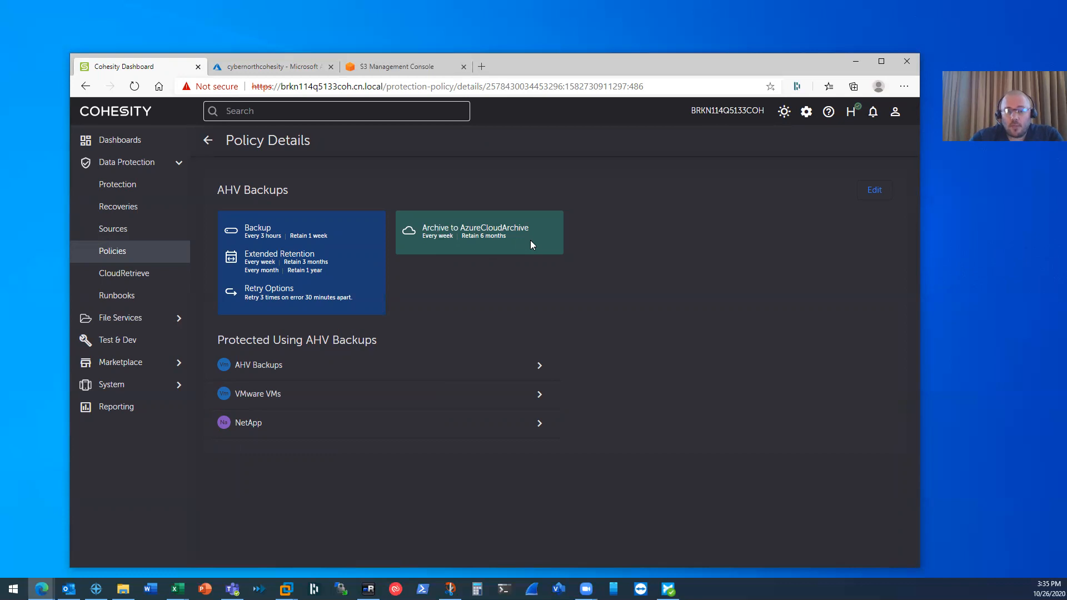
left_click(207, 144)
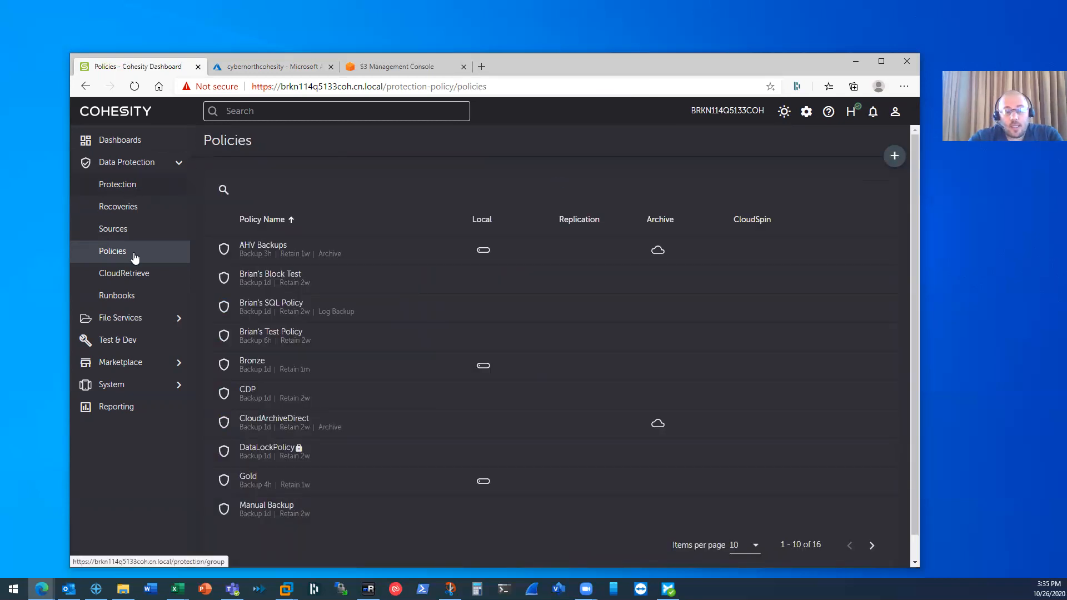
- Open the IGATAL view's protection snapshots and examine the clone options of the Oct 26, 2020 1:33am snapshot
left_click(124, 322)
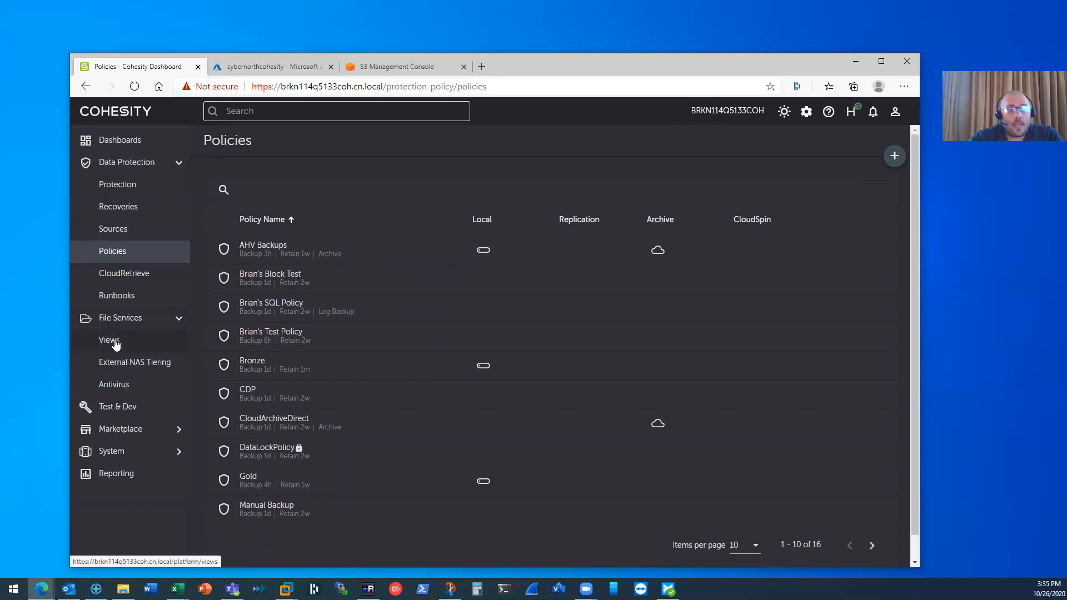
left_click(110, 340)
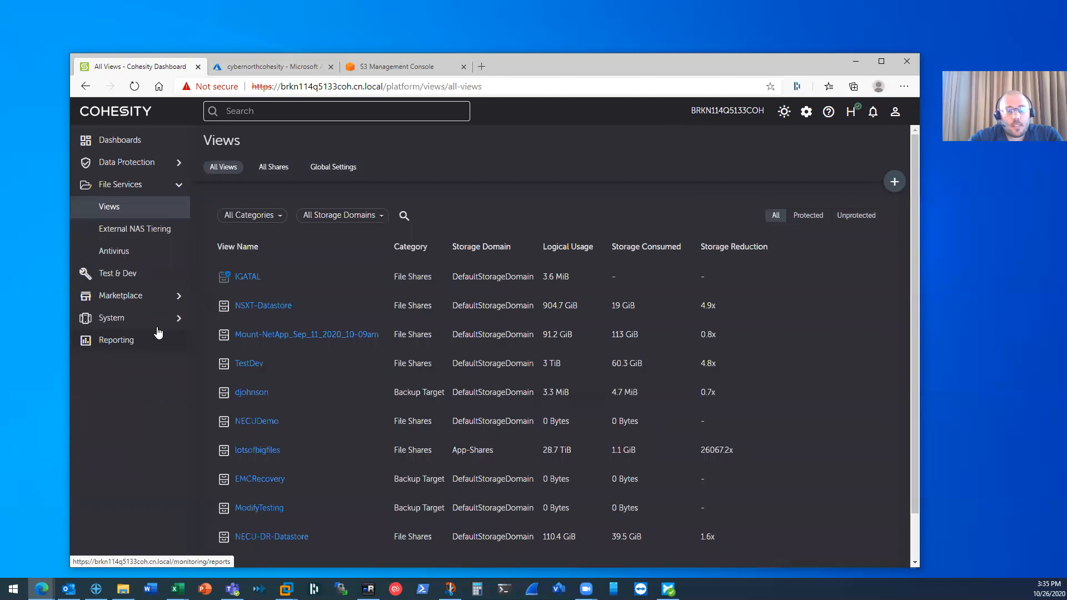
left_click(247, 277)
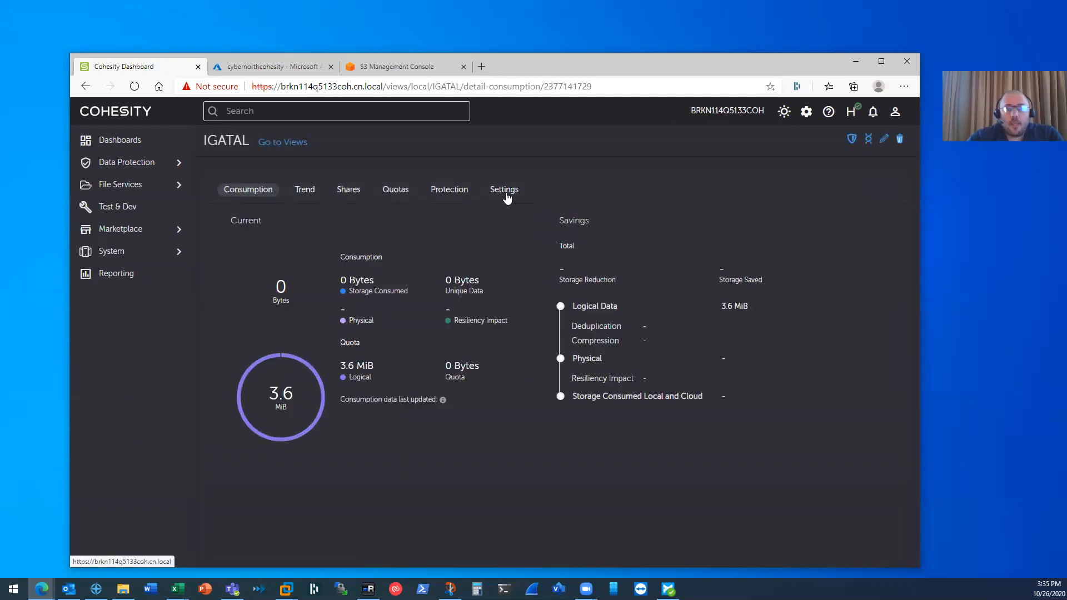
left_click(446, 194)
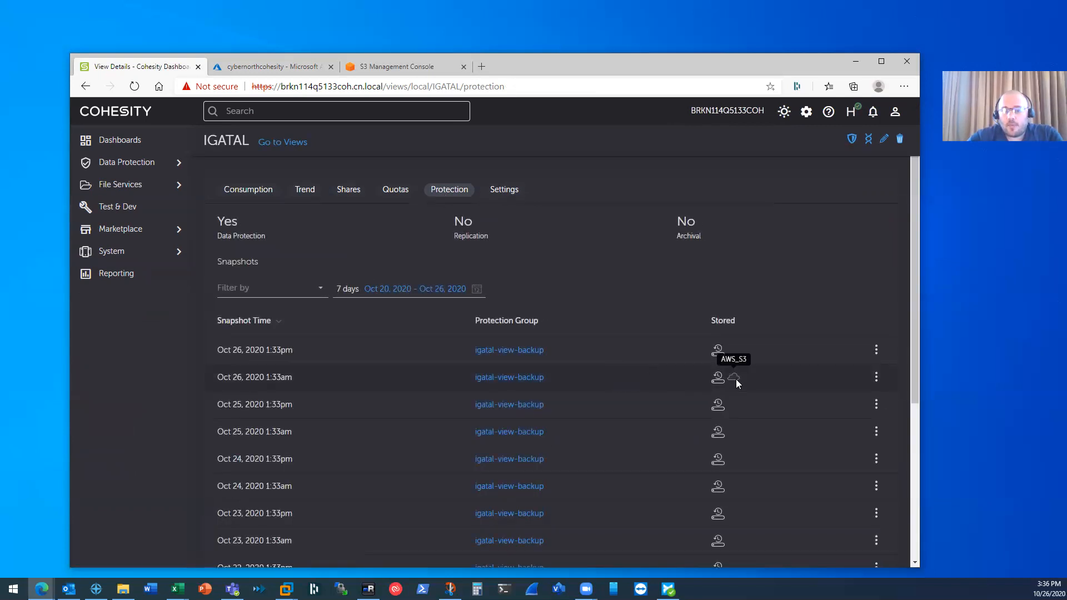
left_click(877, 378)
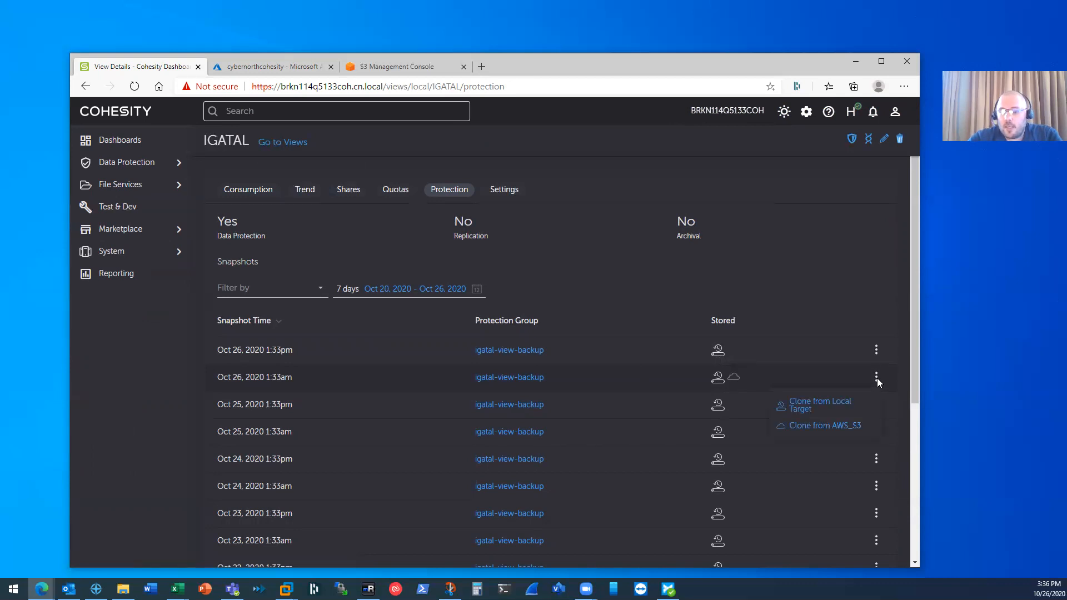
left_click(876, 349)
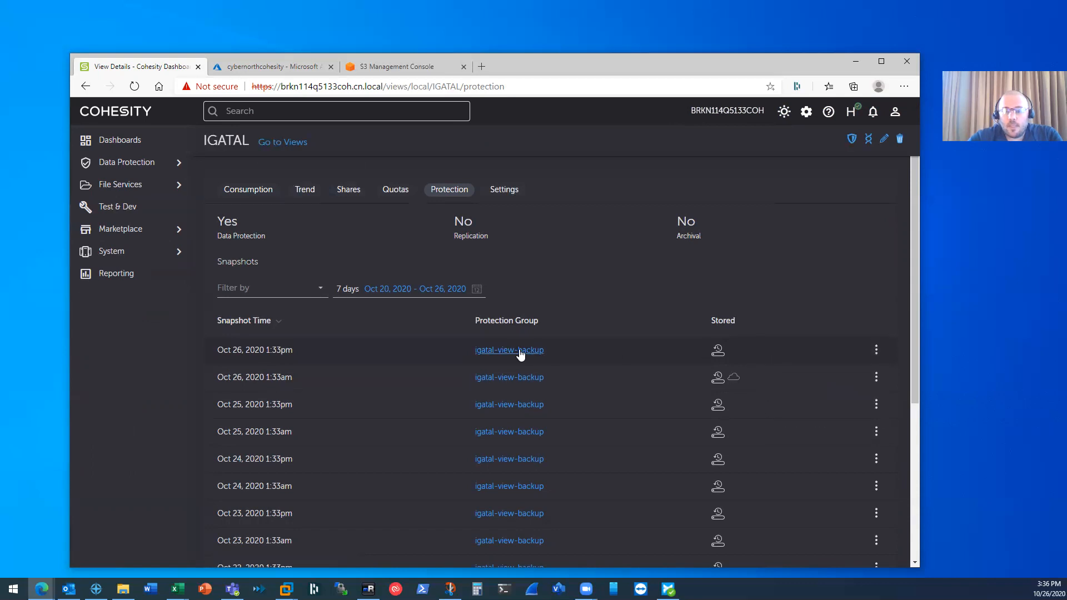
- Edit the Oct 26, 2020 1:33pm run of igatal-view-backup to archive to AWS_S3 with 2 days' retention, and save it
left_click(501, 351)
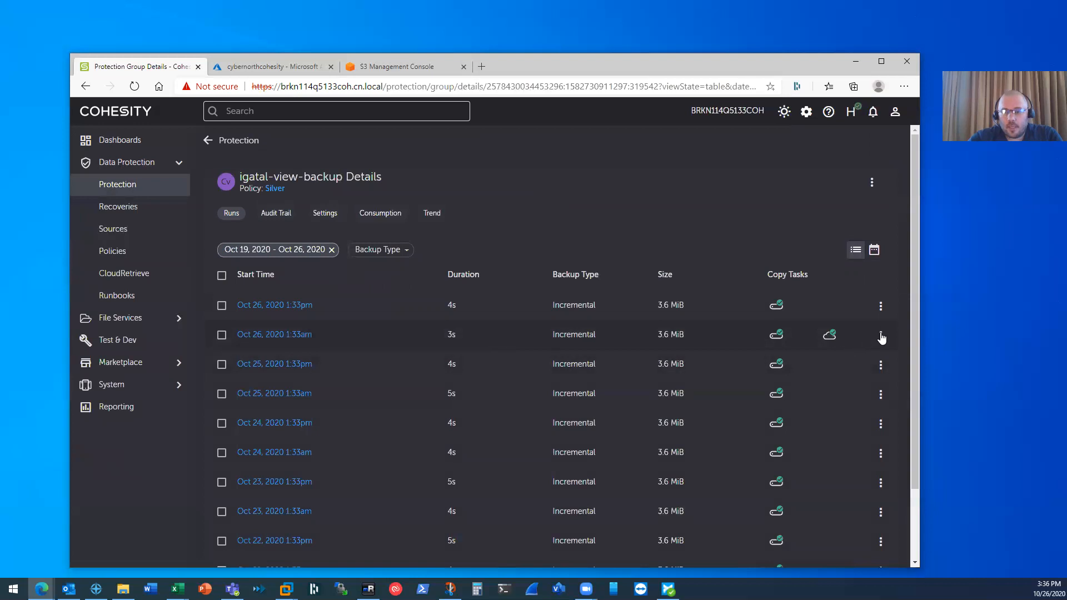
left_click(881, 307)
left_click(781, 337)
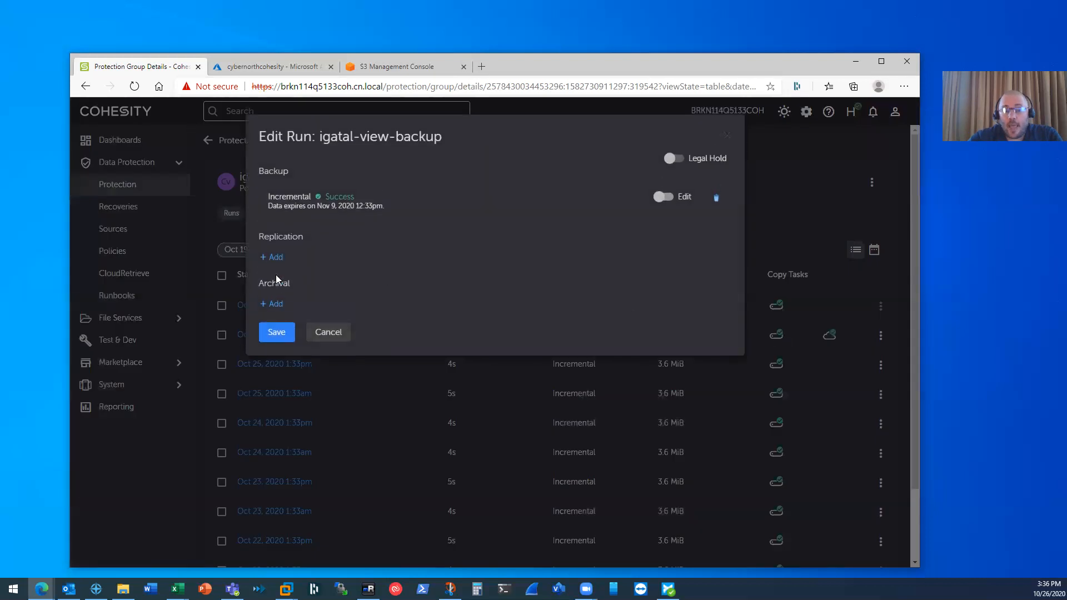
left_click(275, 304)
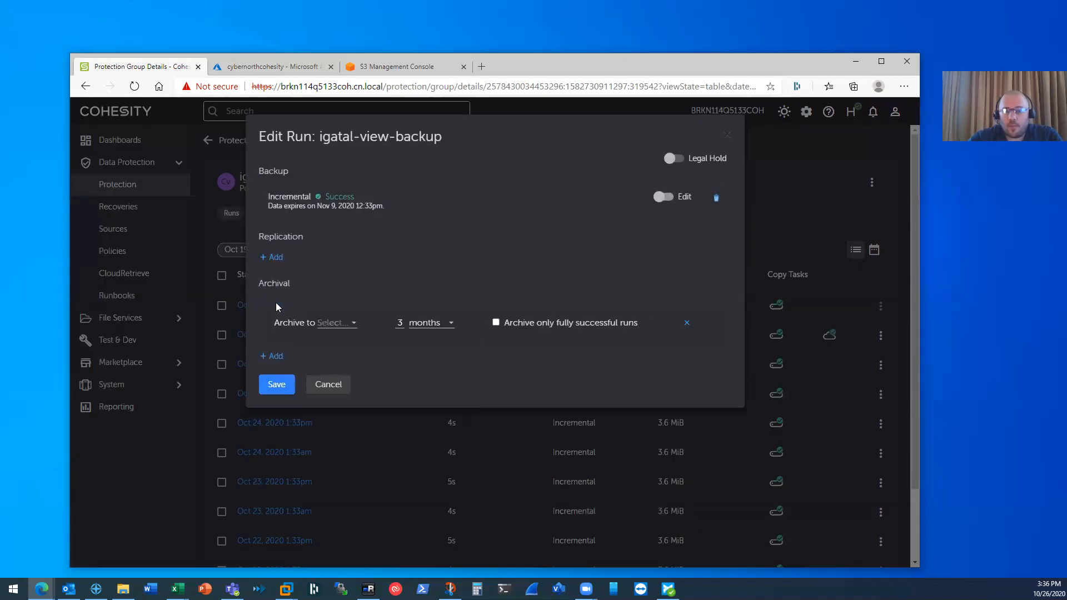
left_click(336, 323)
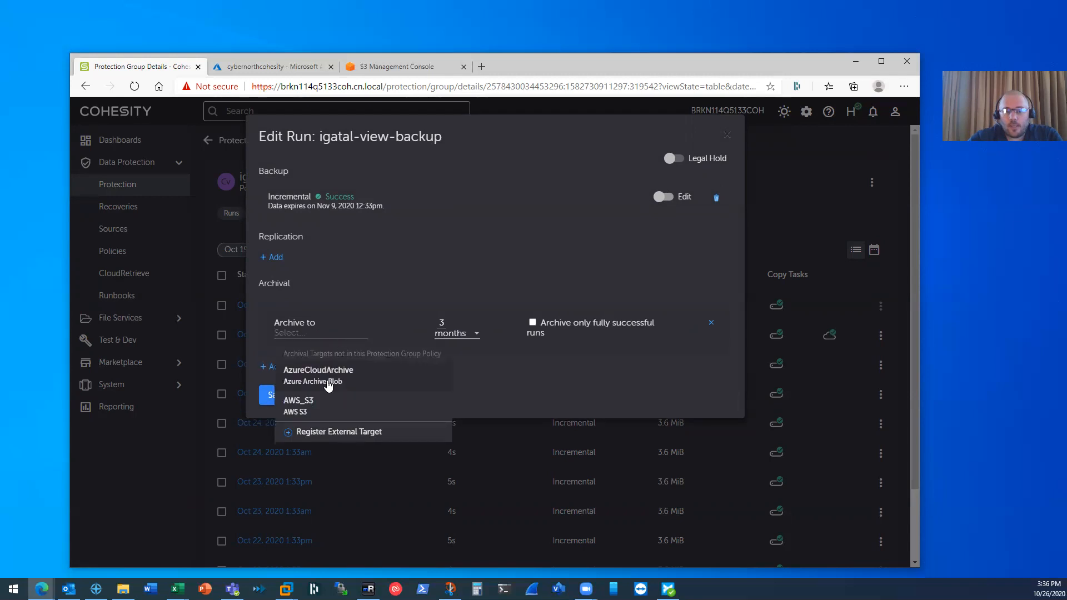
left_click(314, 405)
key("Tab")
type("2")
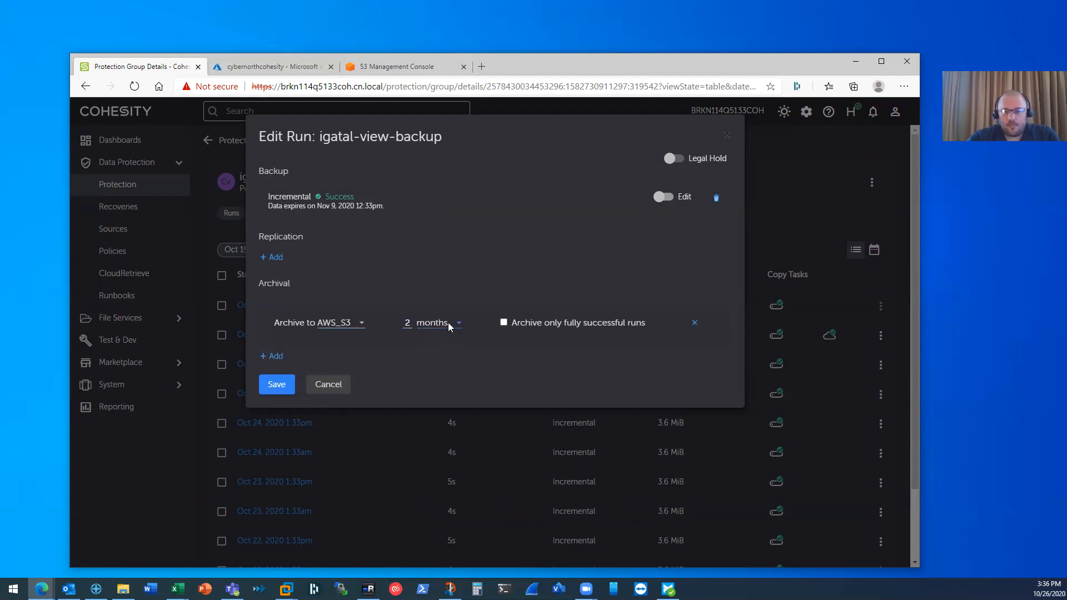
left_click(433, 330)
left_click(419, 359)
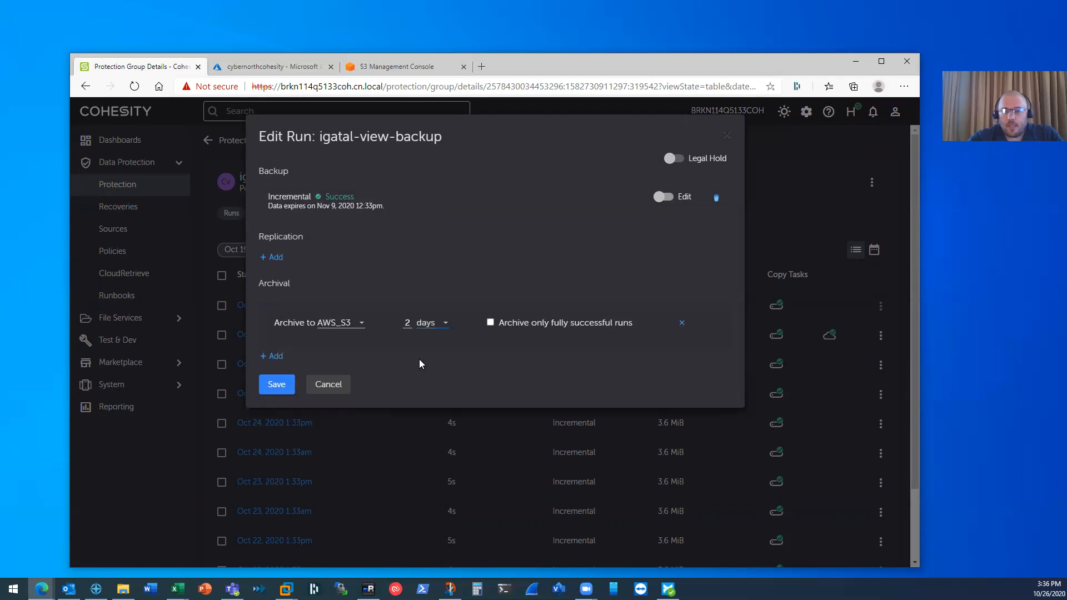
left_click(269, 383)
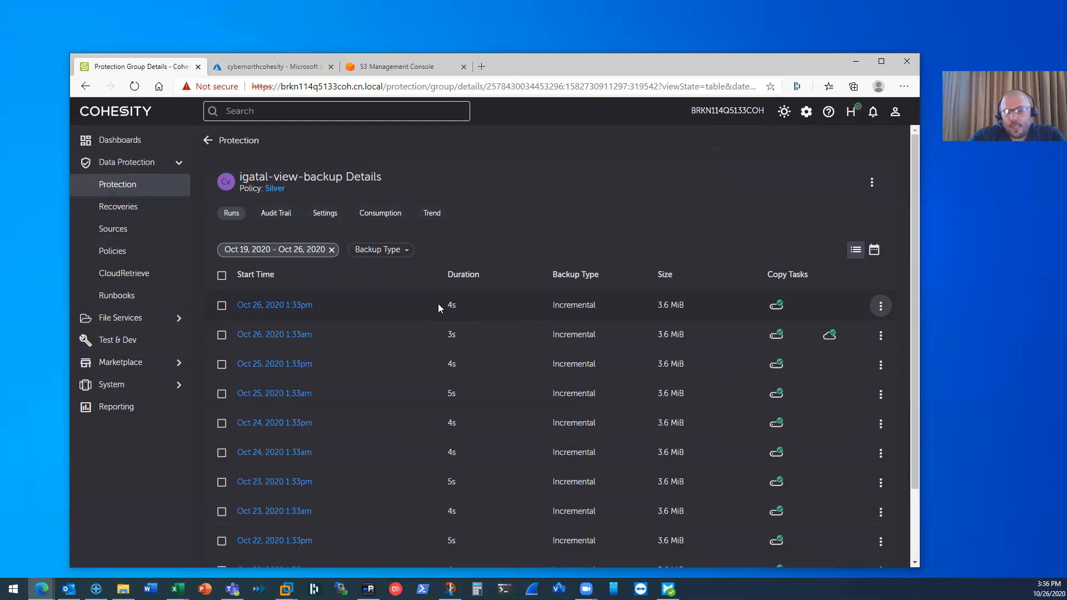
- Check the cloud archive progress of the Oct 26, 2020 1:33pm run, look at the S3 buckets in AWS, and return to Cohesity
left_click(247, 305)
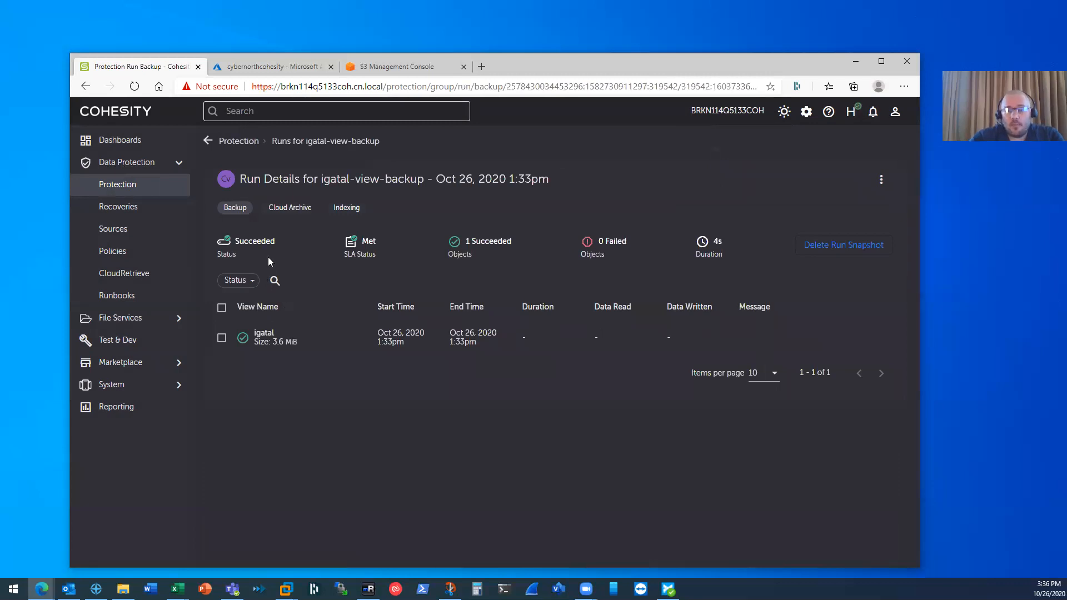
left_click(289, 209)
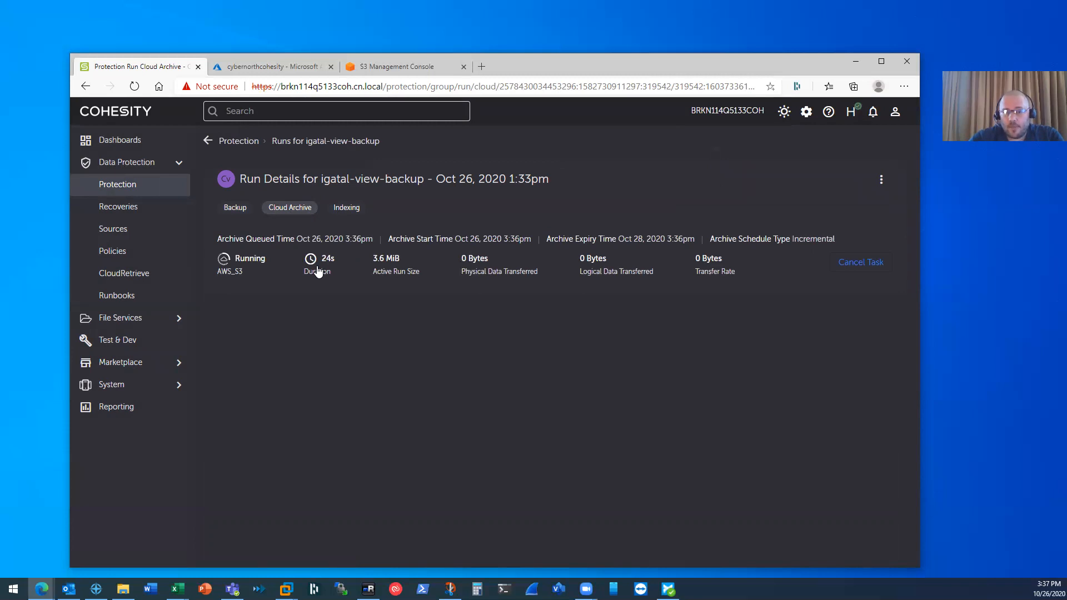
left_click(384, 68)
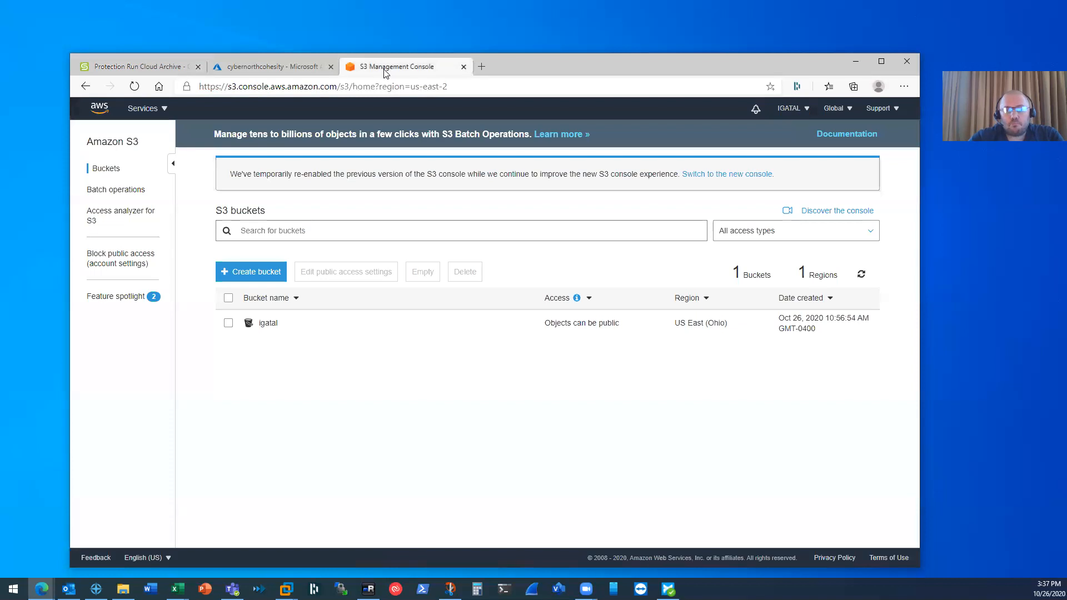
left_click(150, 70)
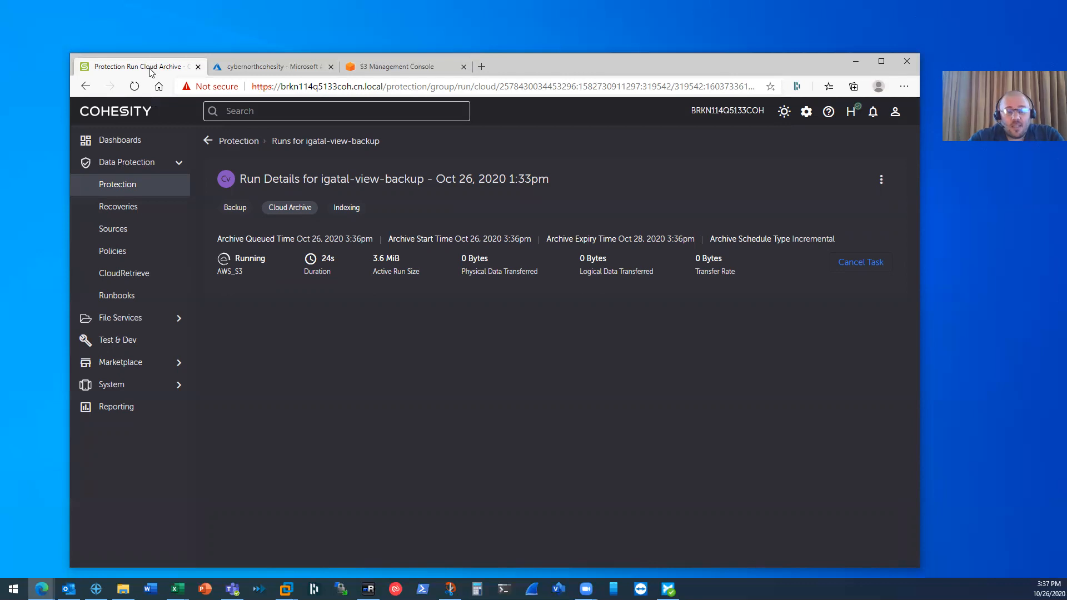
- Start a new files or folders recovery and search for "file*"
left_click(119, 208)
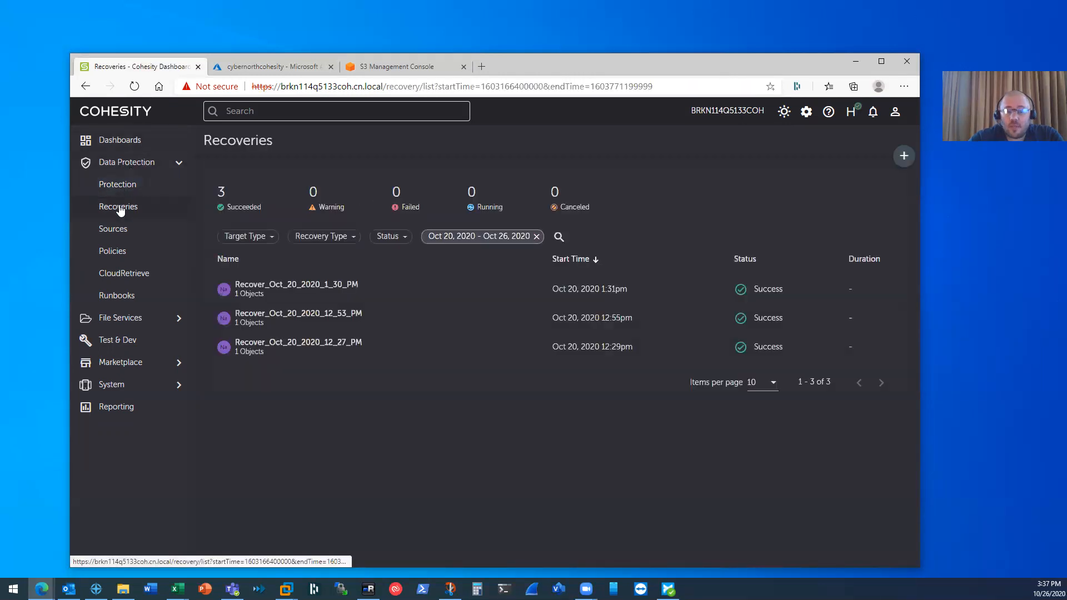
left_click(904, 157)
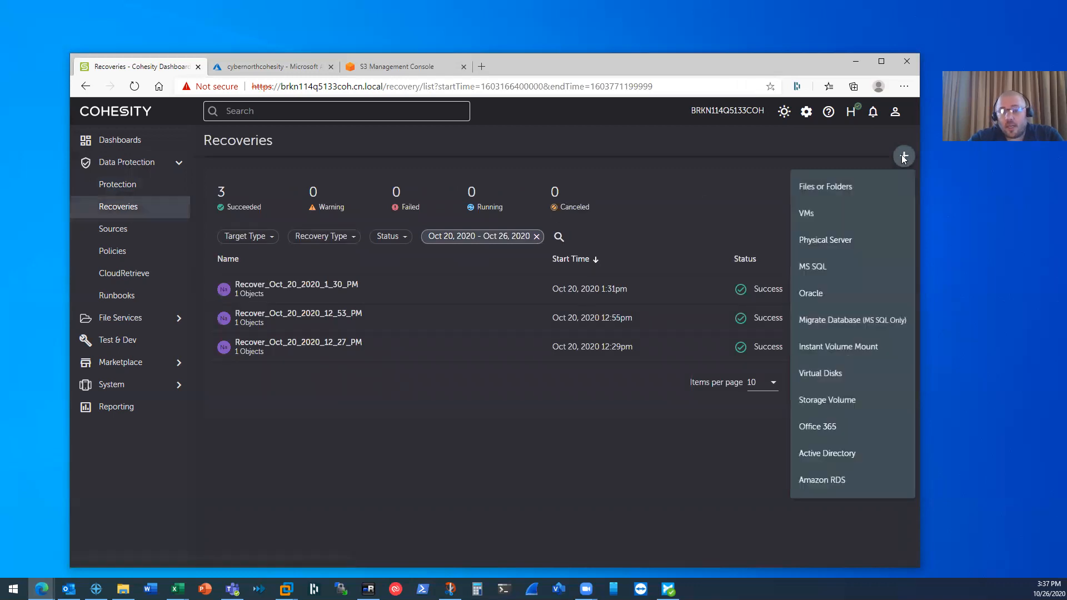
left_click(840, 188)
left_click(261, 209)
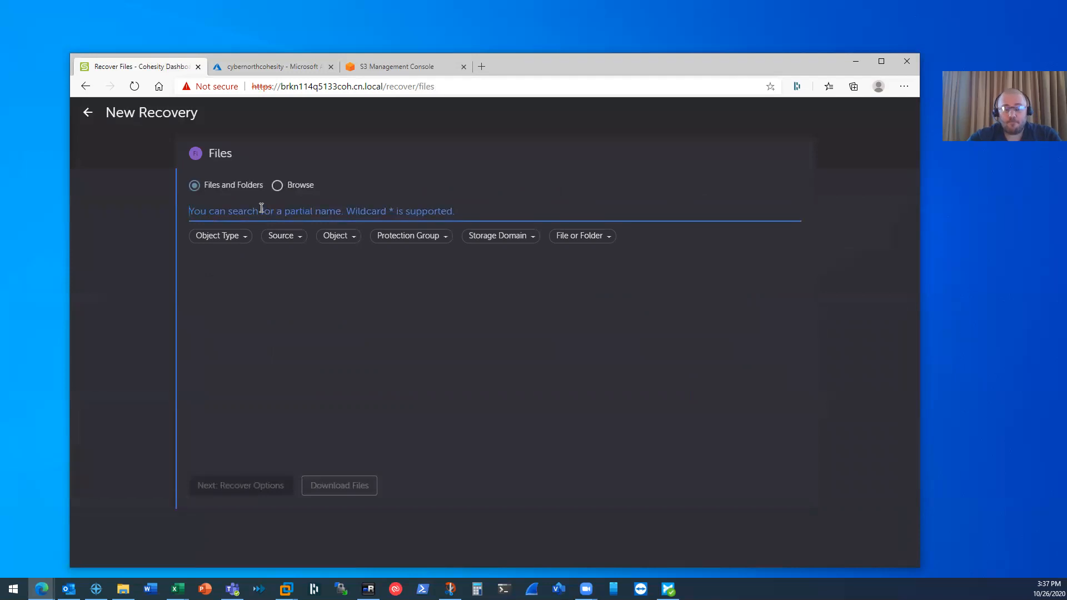
type("file*")
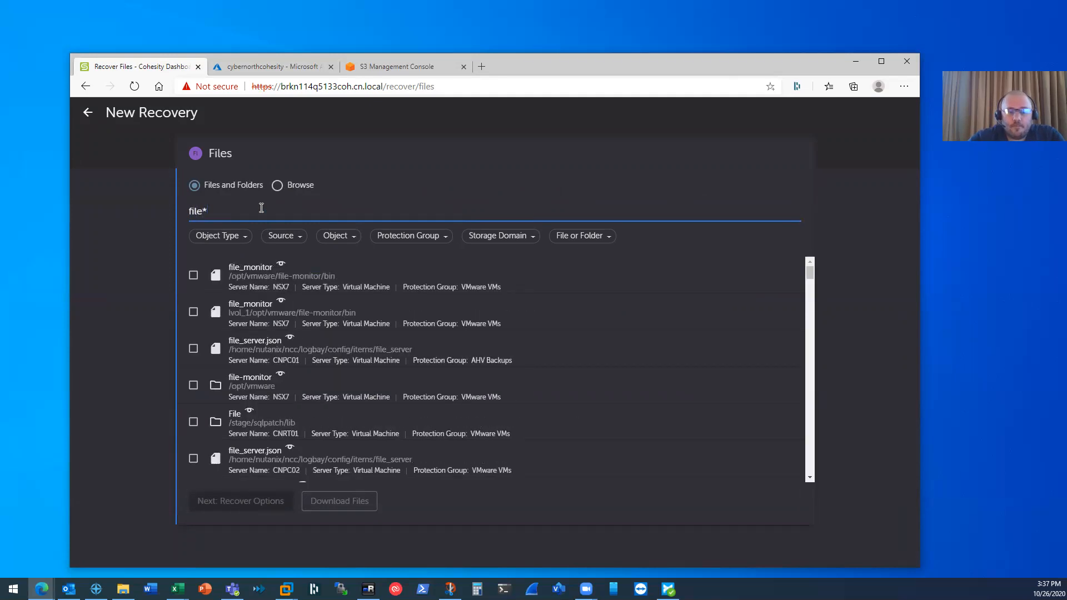
- Check the available source filters and limit the file search results to the AHV Backups protection group
left_click(283, 236)
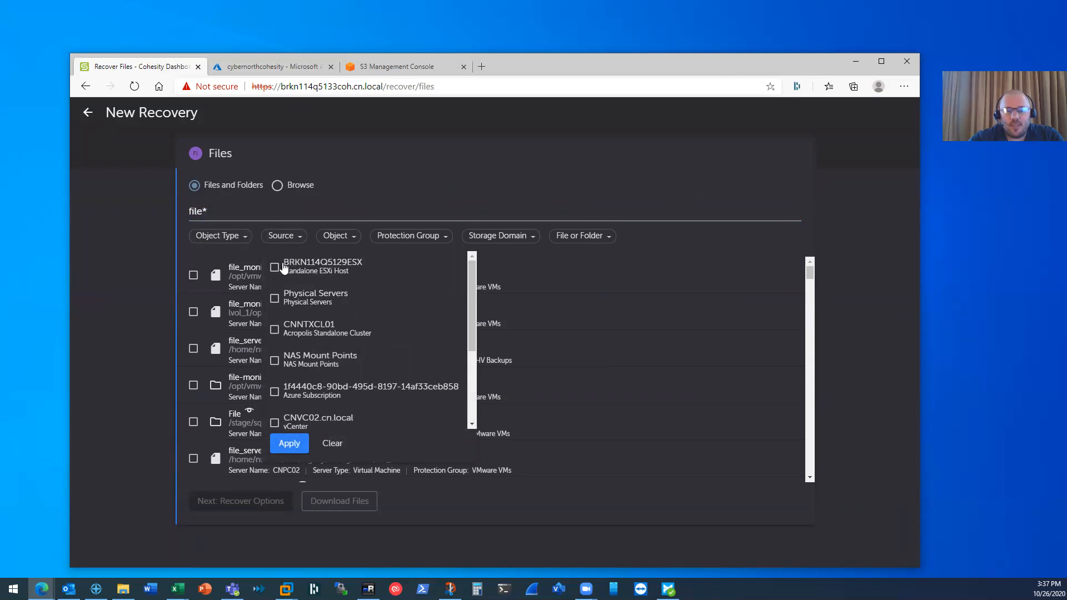
left_click(425, 237)
left_click(427, 237)
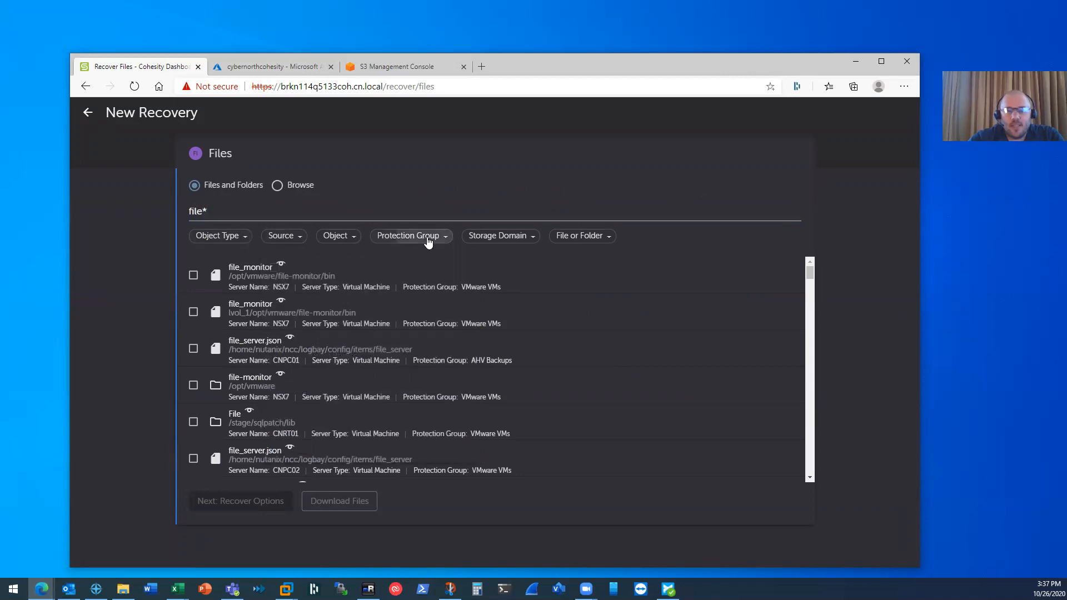
left_click(383, 344)
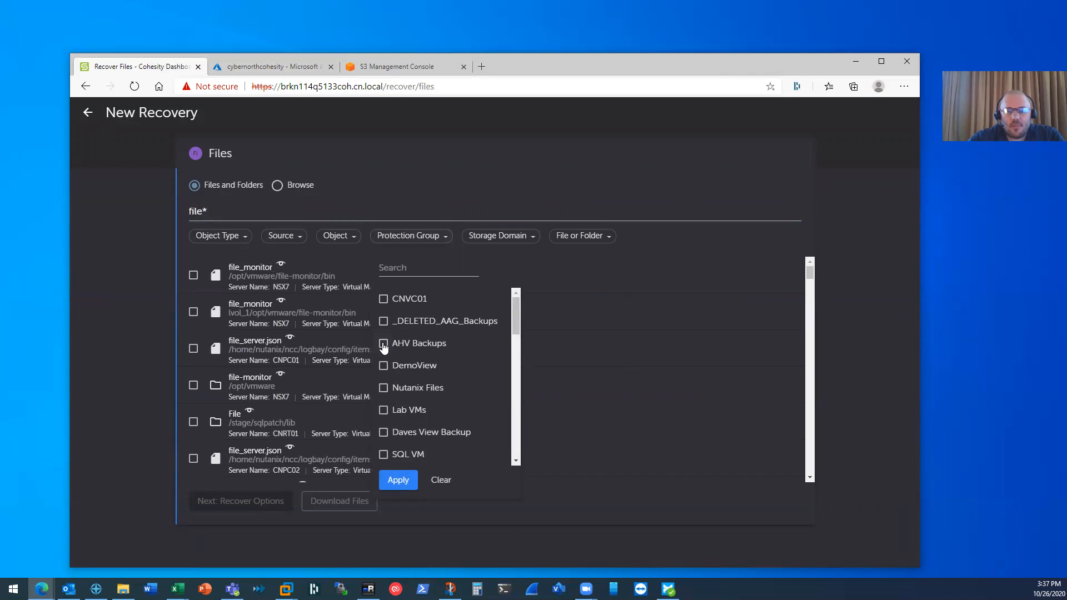
left_click(398, 481)
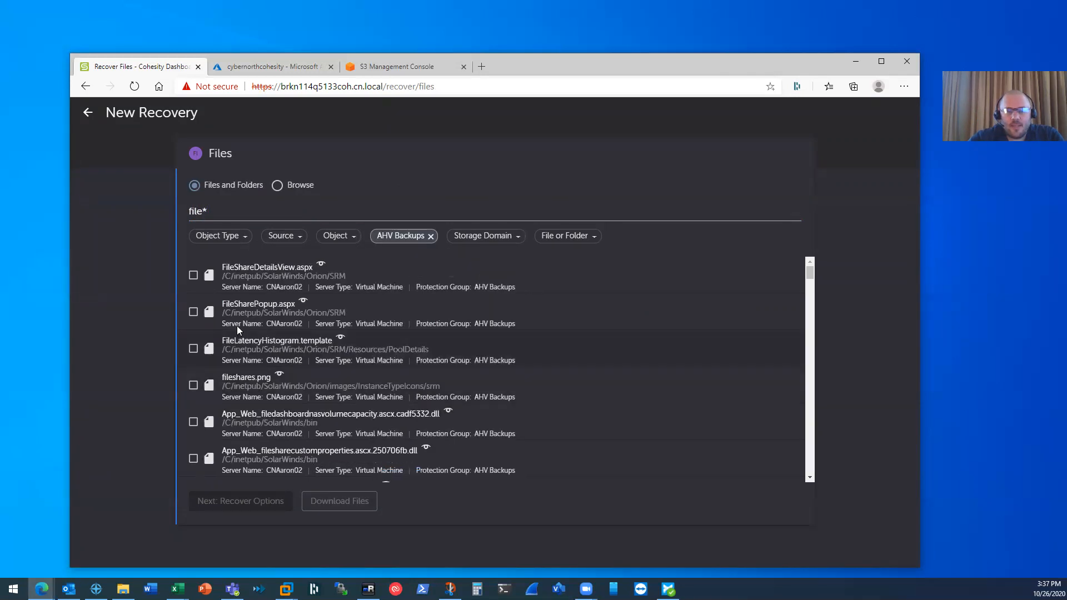
- Select FileShareDetailsView.aspx for recovery and set its recovery point to the Oct 25, 2020 12:06am AzureCloudArchive copy
left_click(193, 275)
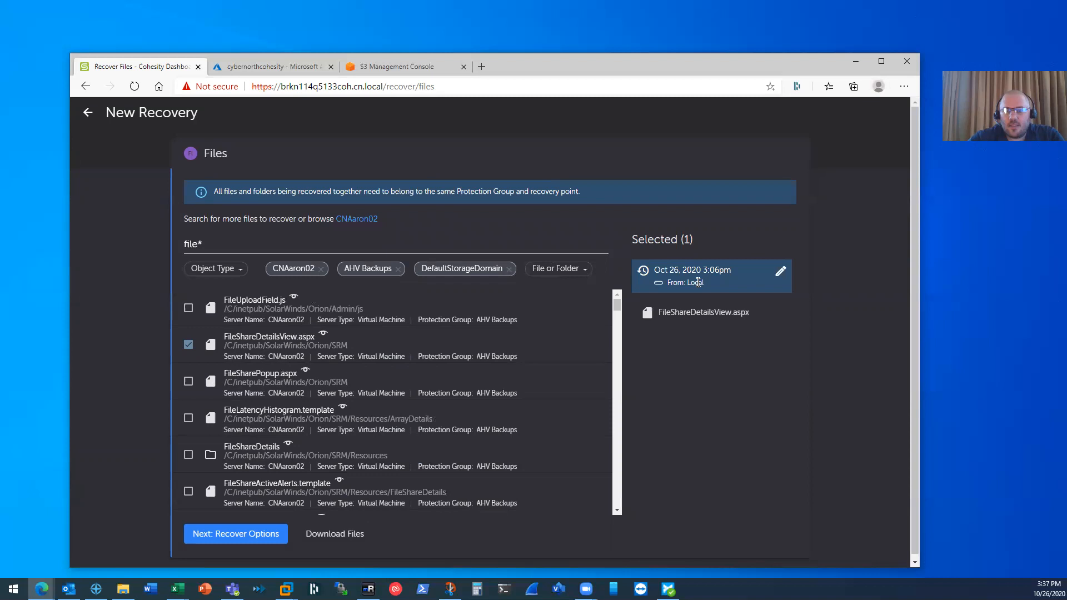
left_click(781, 271)
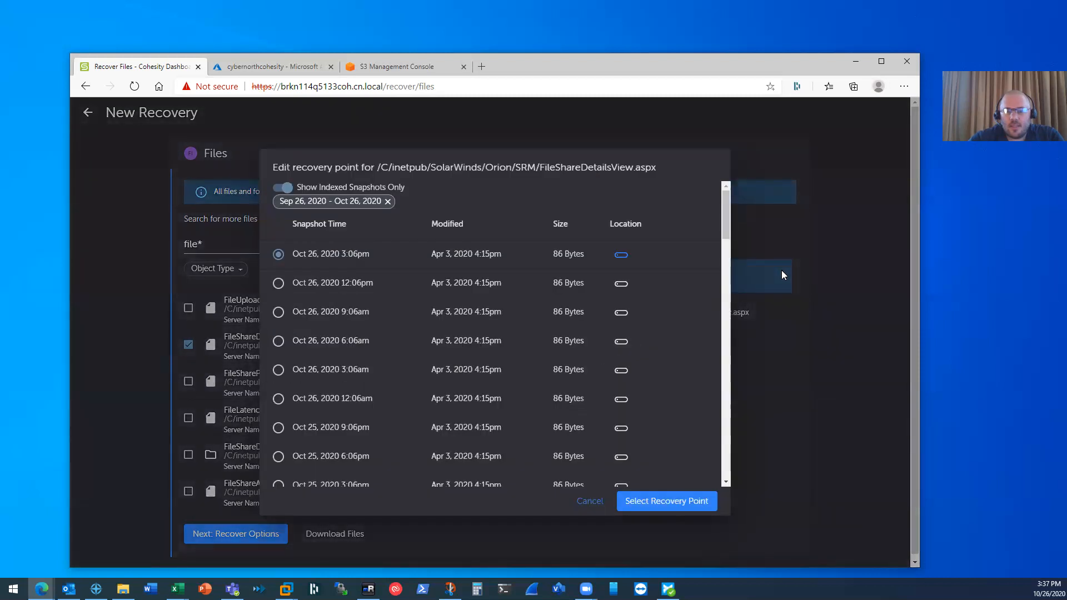
scroll(601, 309, "down", 5)
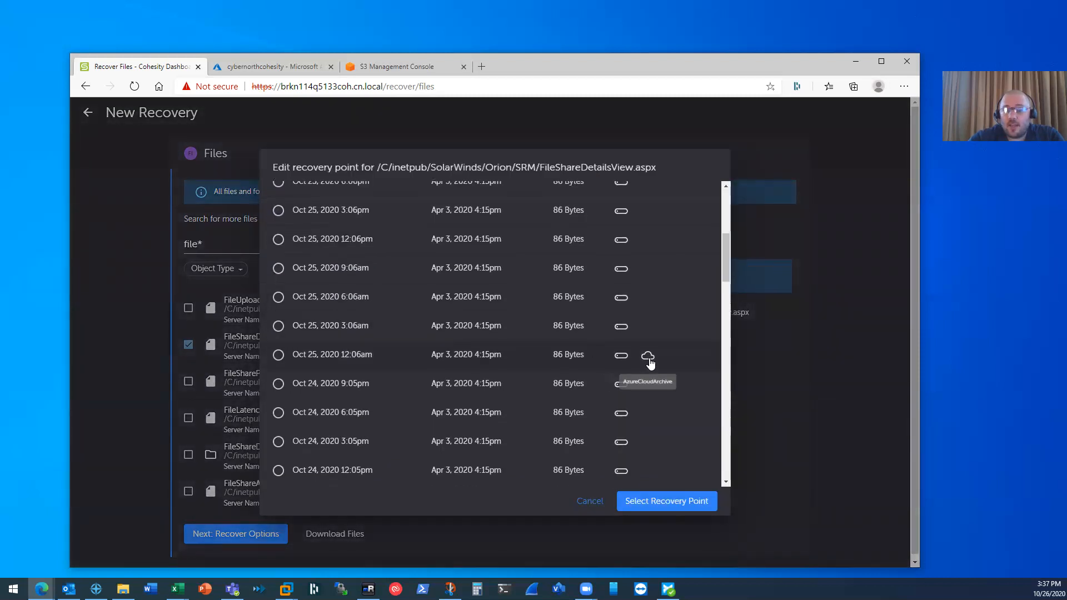
left_click(650, 363)
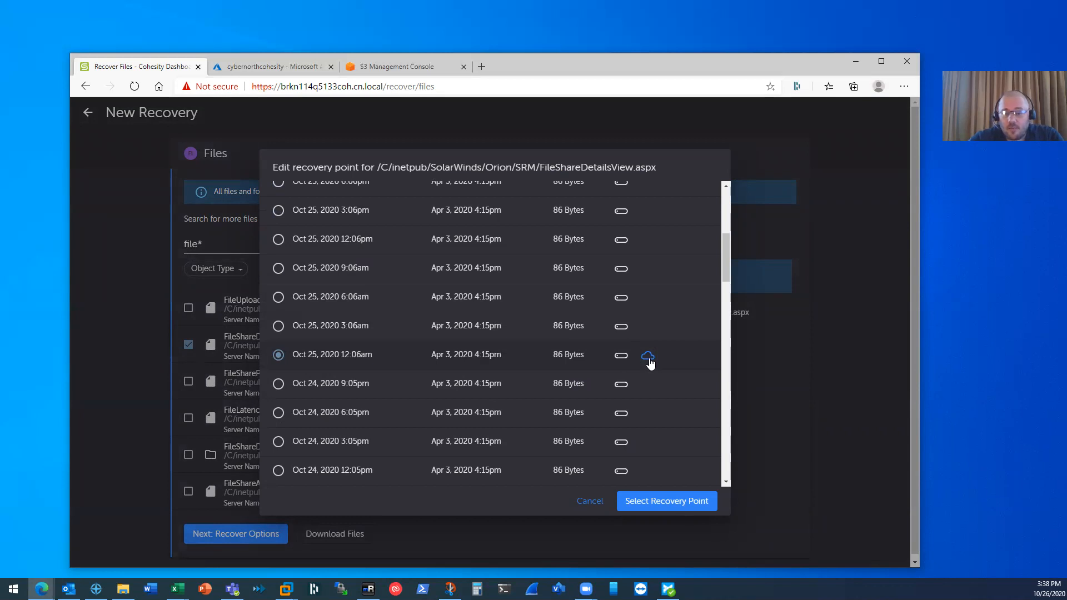
left_click(662, 506)
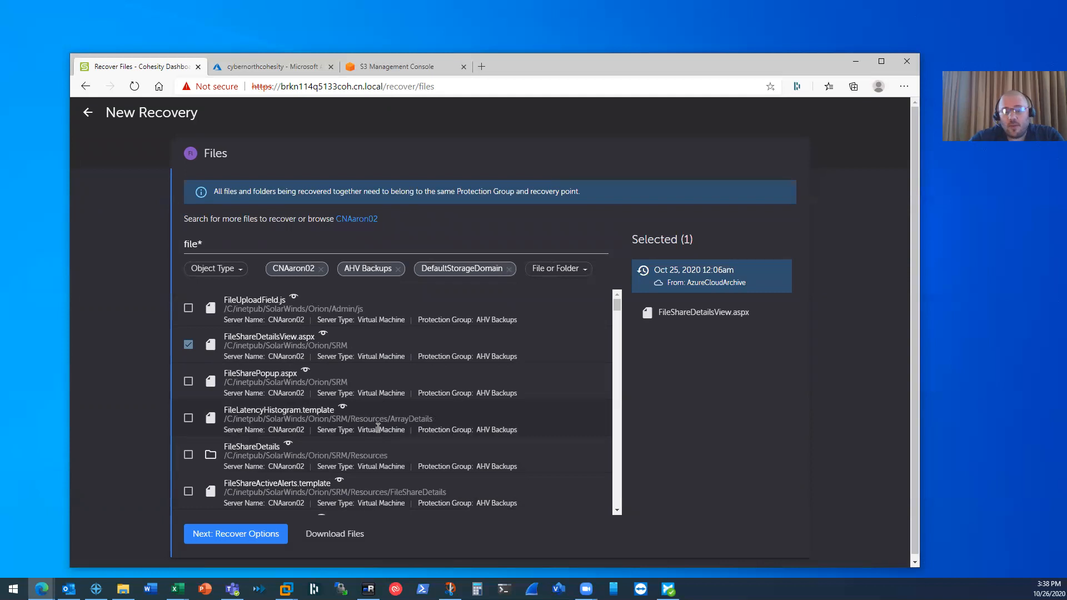
- Review the recover options for the selected file, and cancel the recovery without starting it
left_click(228, 530)
scroll(172, 329, "down", 2)
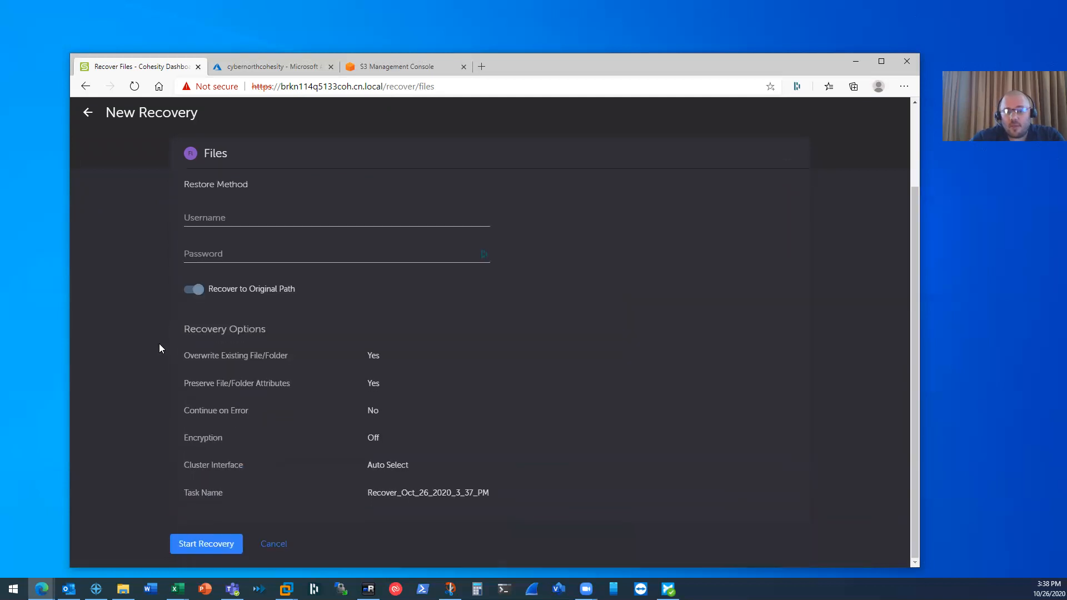
left_click(274, 544)
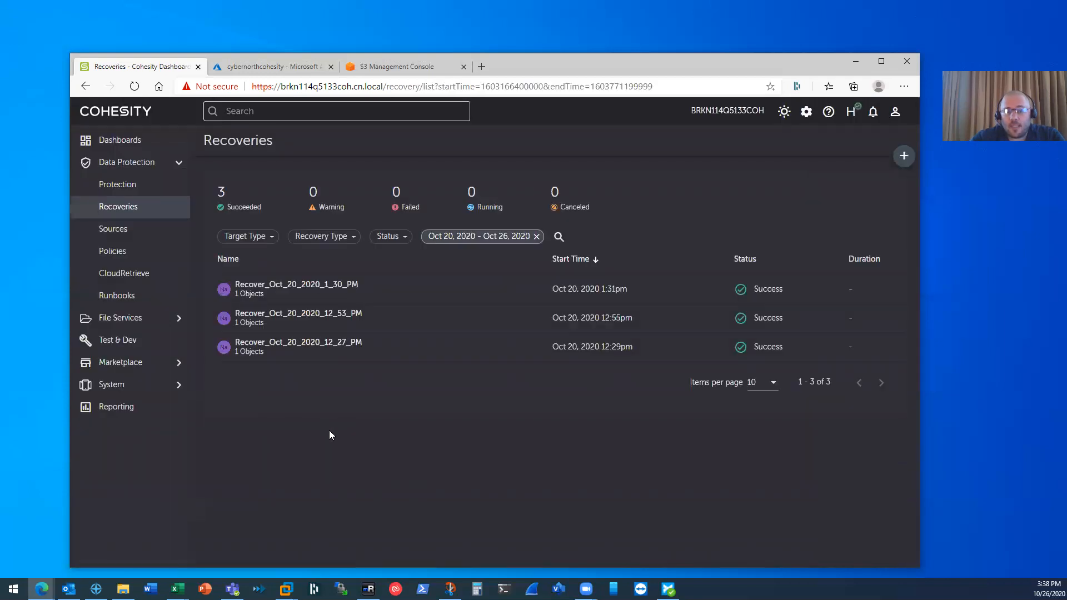
- Switch to AWS and examine the igatal bucket's folders and the actions for cohesity_icebox_data, and view the cybernorthcohesity storage account overview in Azure
left_click(388, 71)
left_click(268, 324)
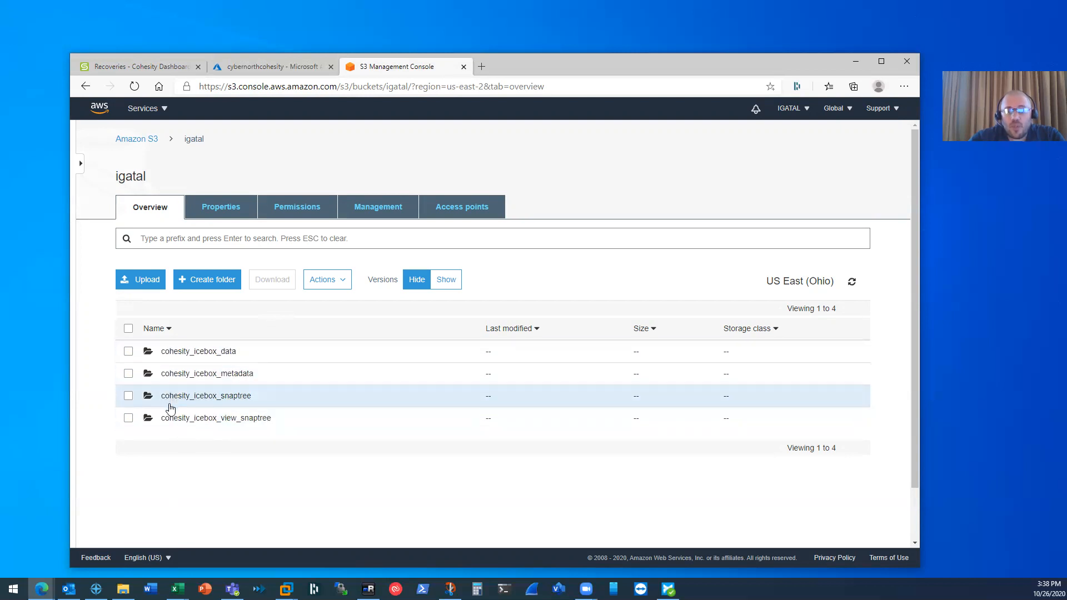
left_click(128, 352)
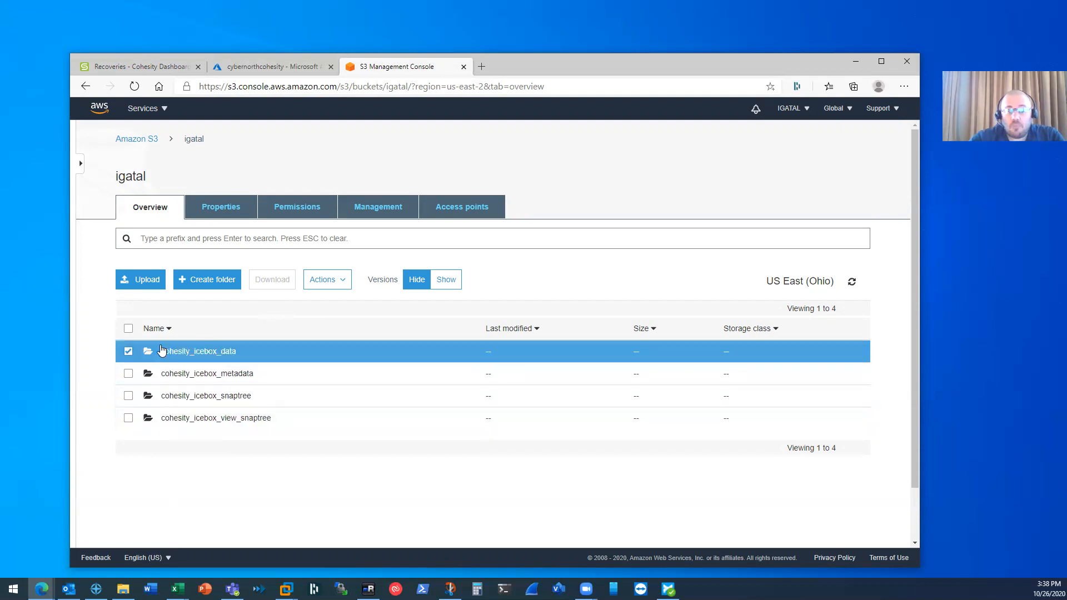
left_click(344, 283)
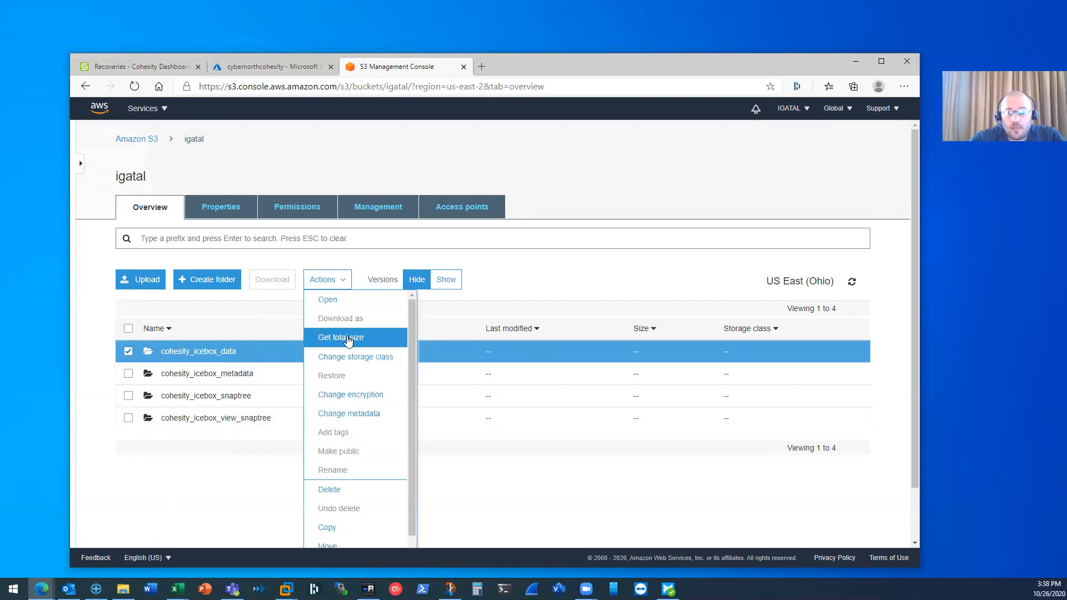
left_click(180, 476)
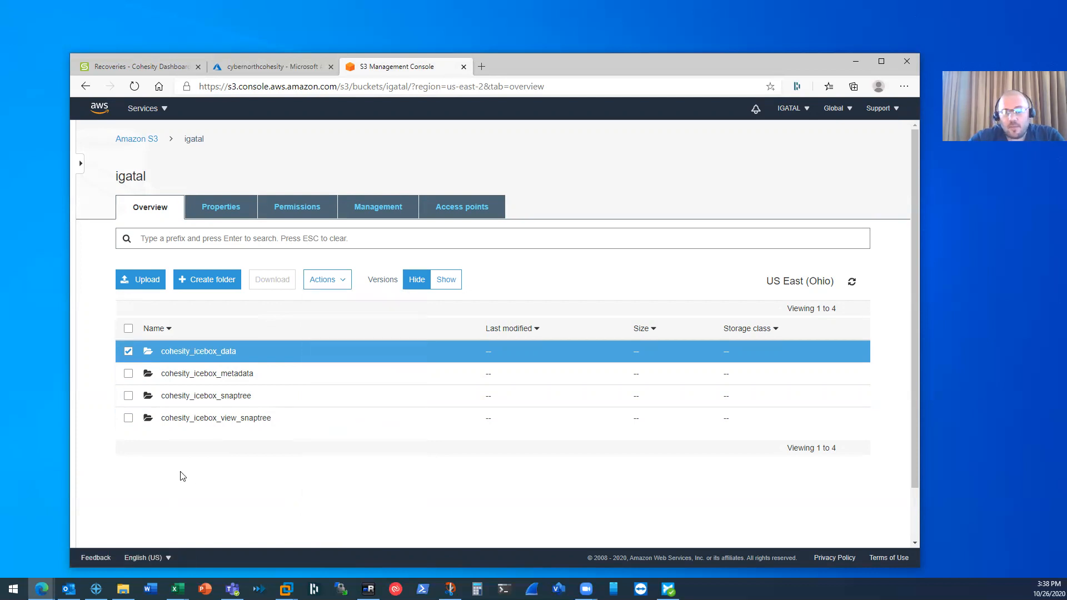
left_click(277, 71)
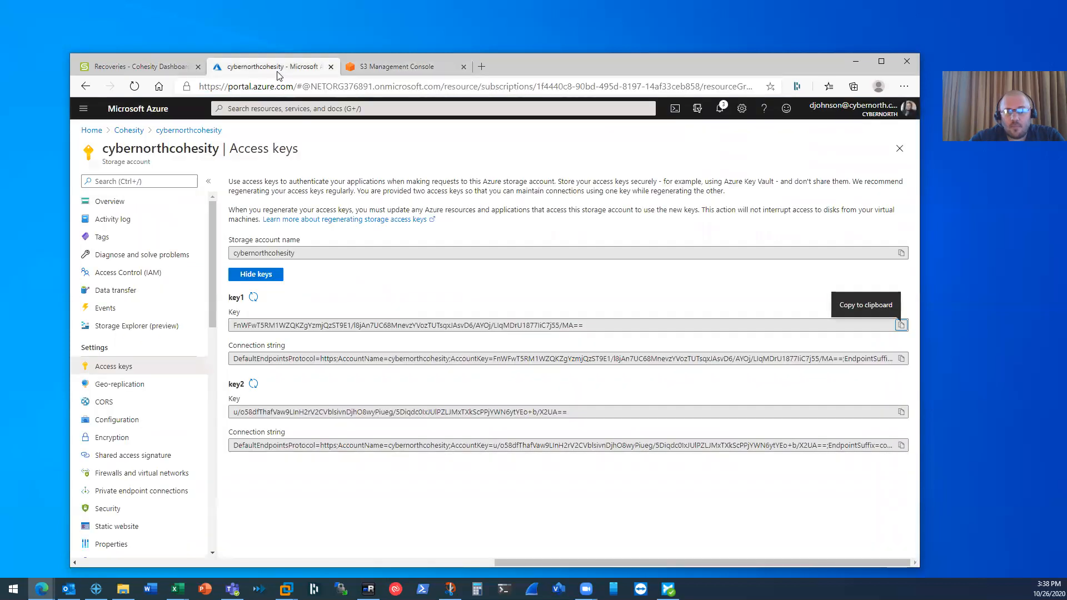
left_click(187, 133)
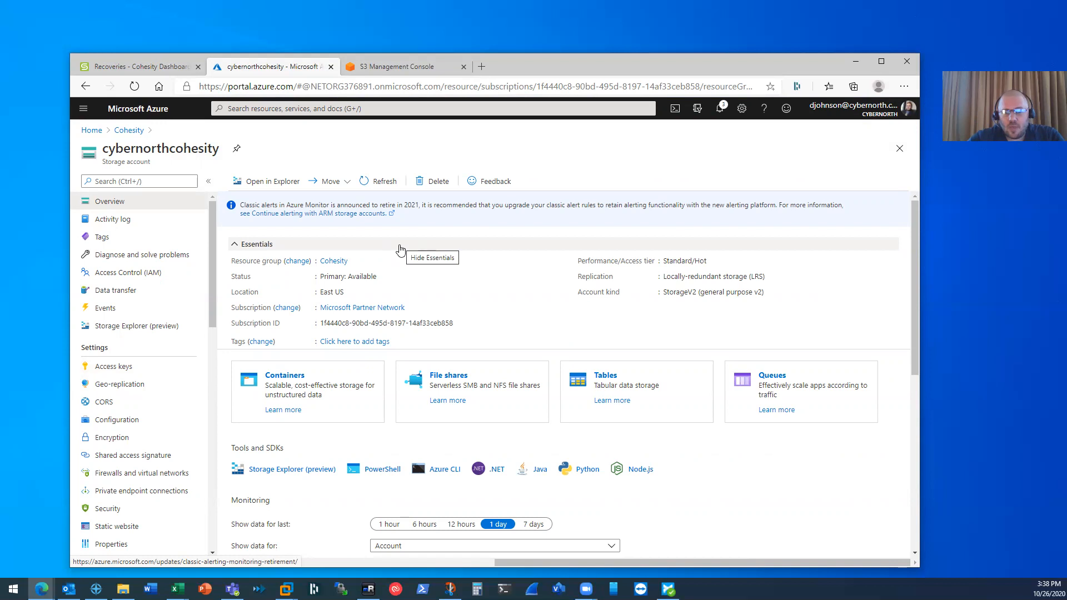
- Return to AWS, reopen the igatal bucket from the S3 bucket list, and review its properties and advanced settings
left_click(400, 67)
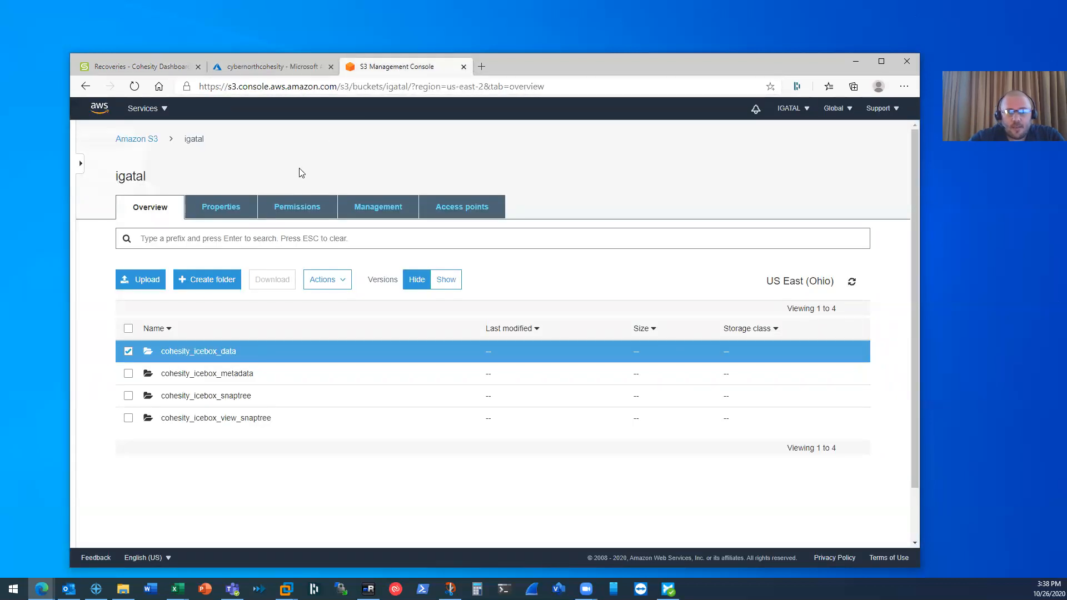
left_click(140, 141)
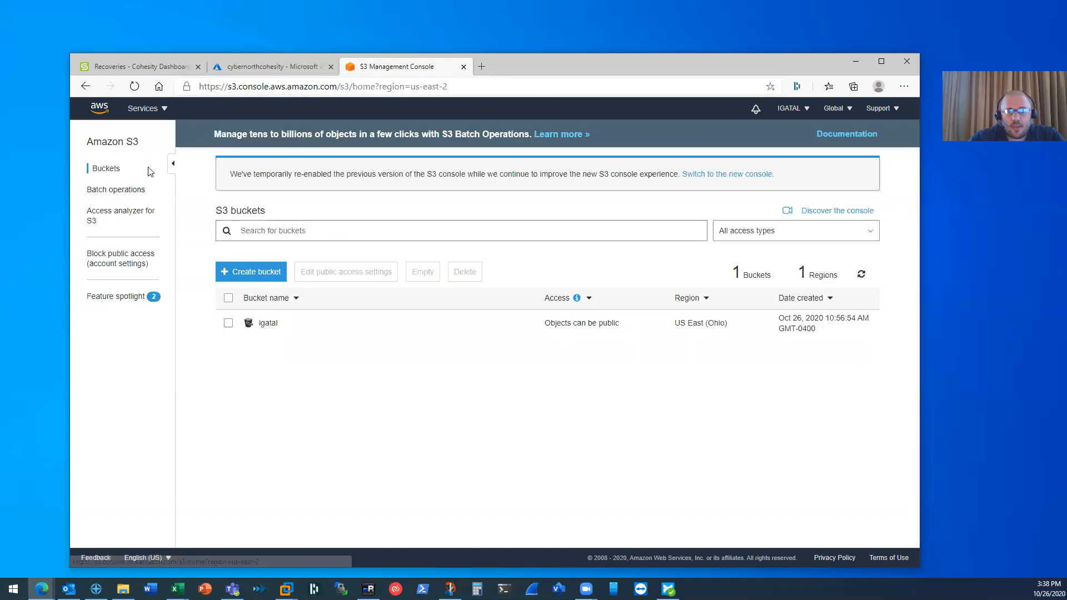
left_click(267, 326)
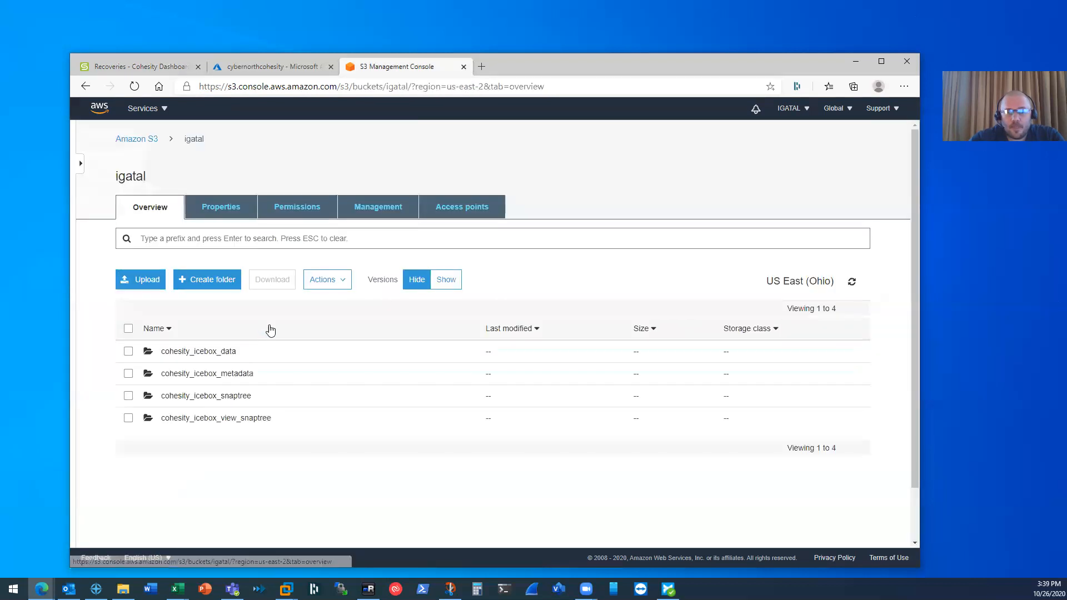
left_click(210, 210)
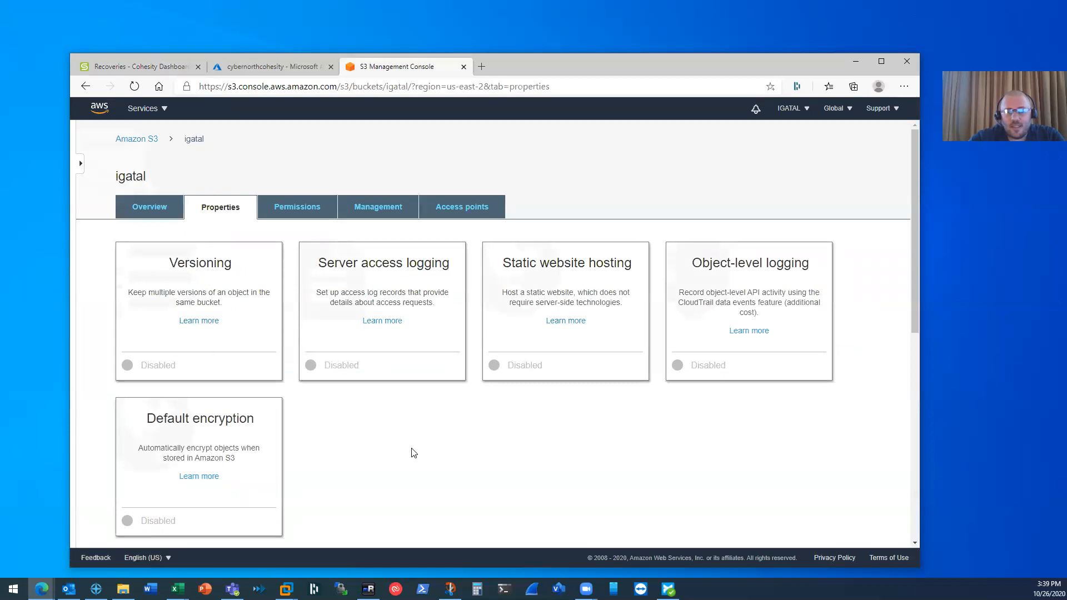
scroll(412, 453, "down", 6)
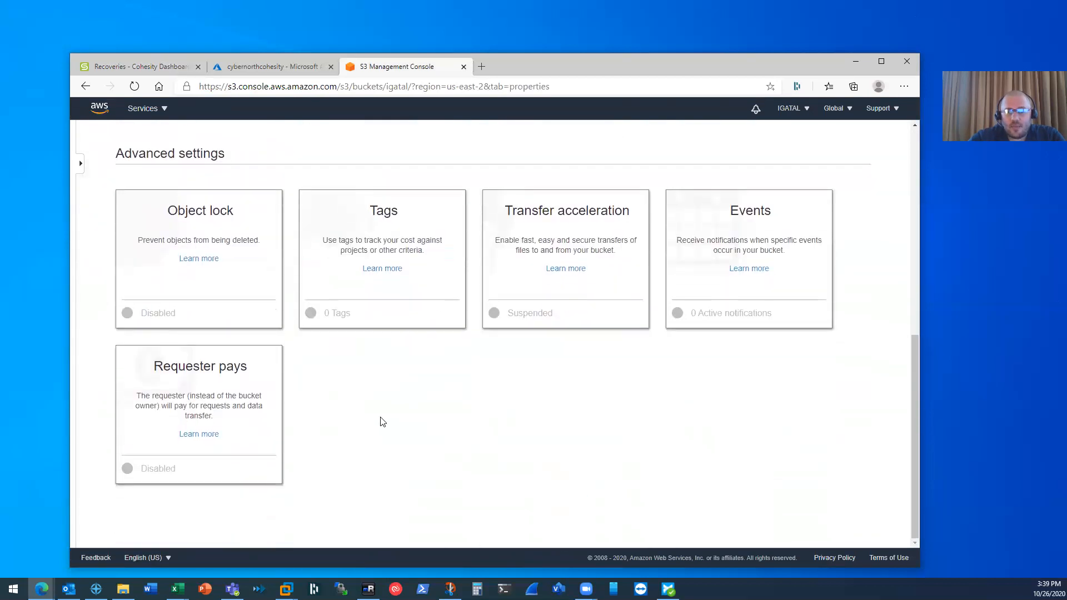
scroll(381, 422, "up", 6)
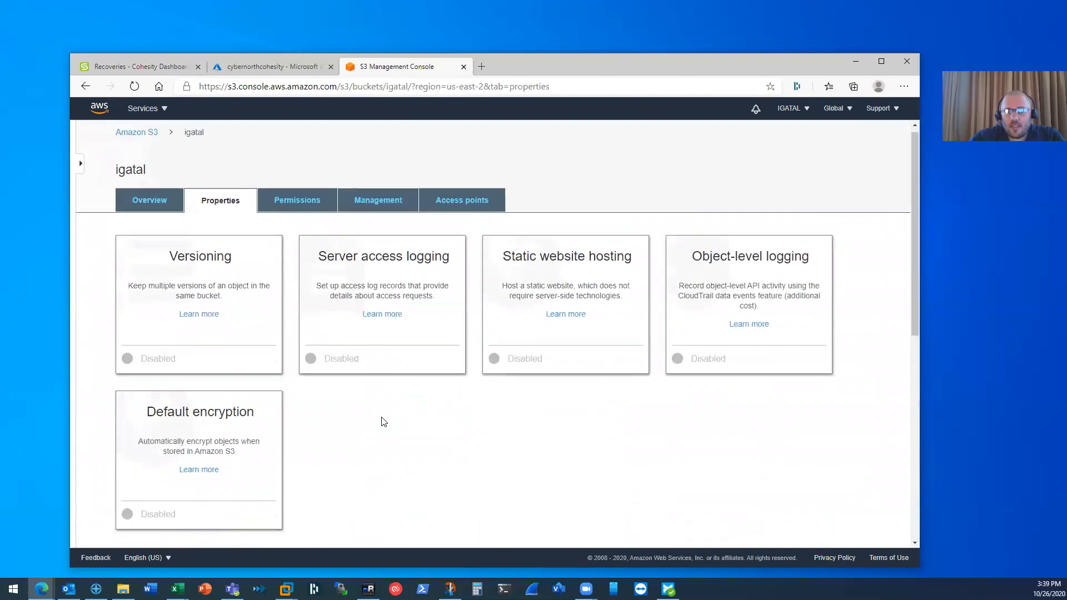
- Switch to Azure, look through the cohesityarchive container of the cybernorthcohesity storage account, and return to Cohesity
left_click(279, 70)
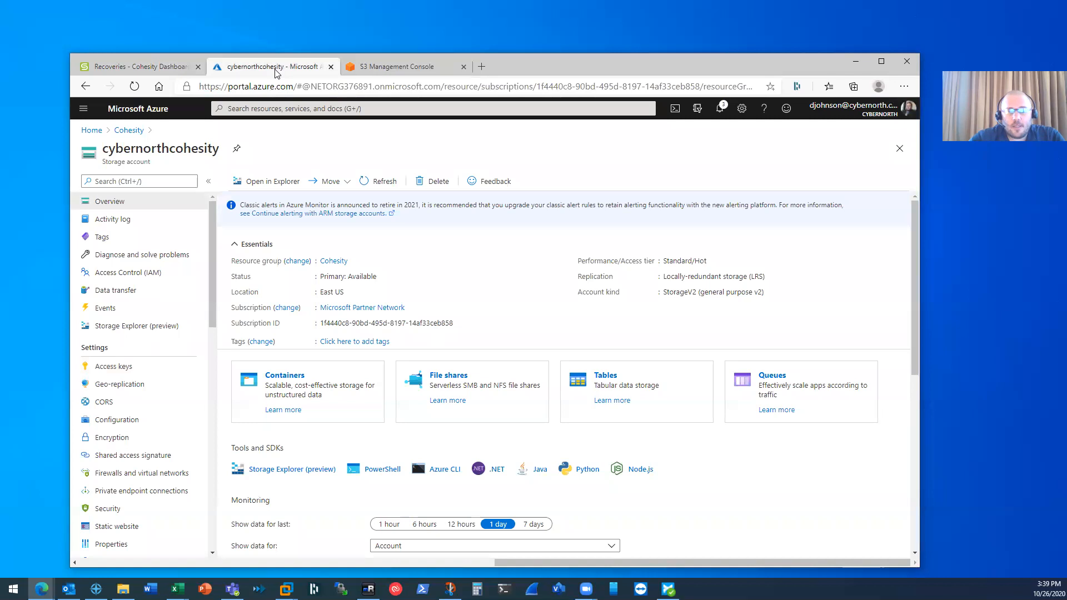
left_click(284, 379)
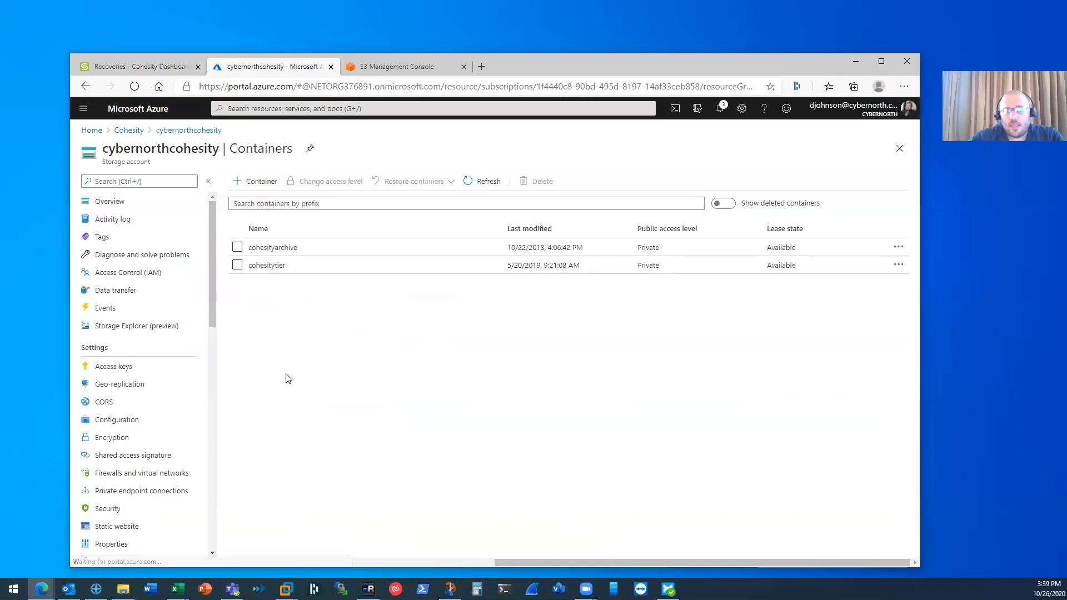
left_click(274, 249)
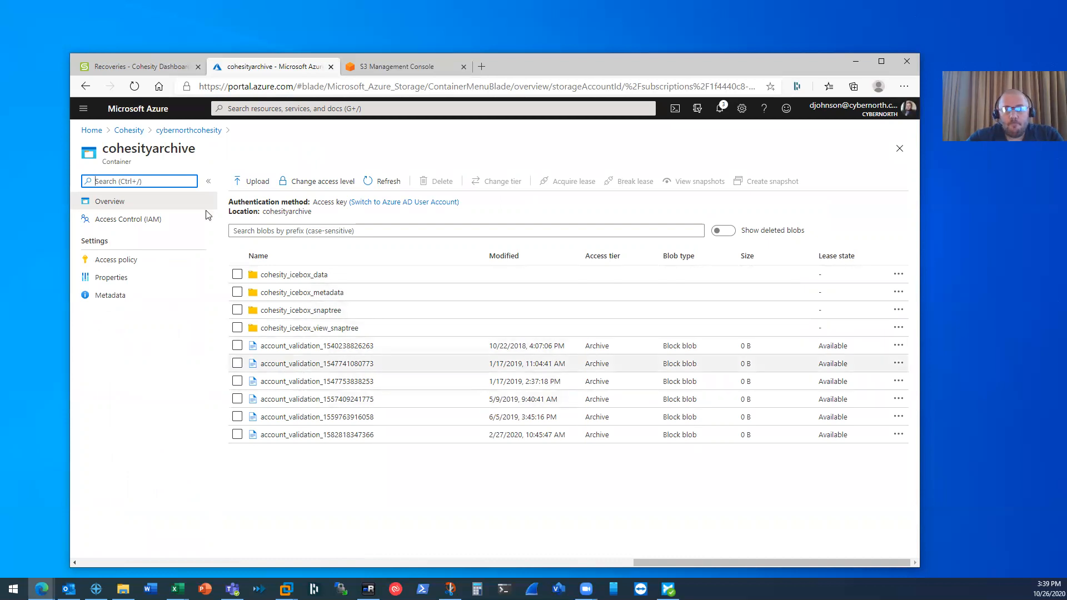
left_click(144, 63)
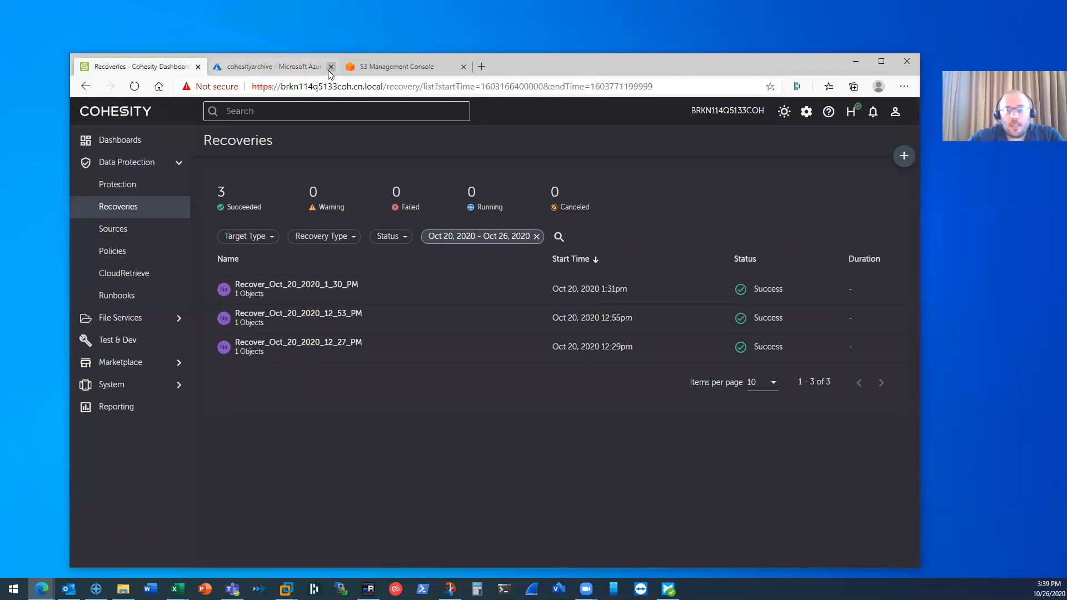
- Switch to AWS, go to the account's security credentials, and open the list of IAM users
left_click(385, 68)
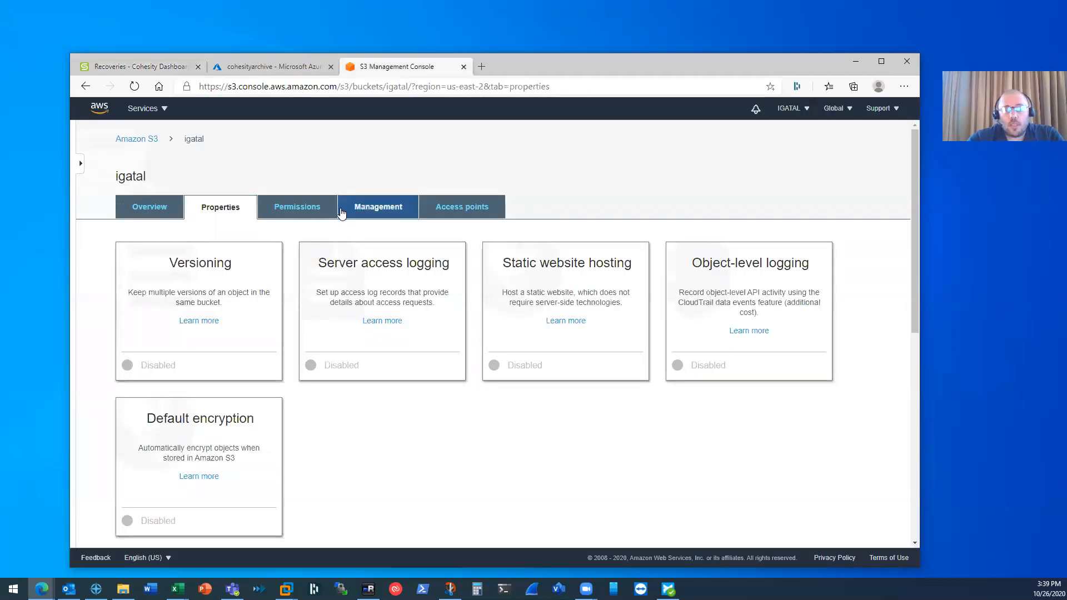
left_click(139, 139)
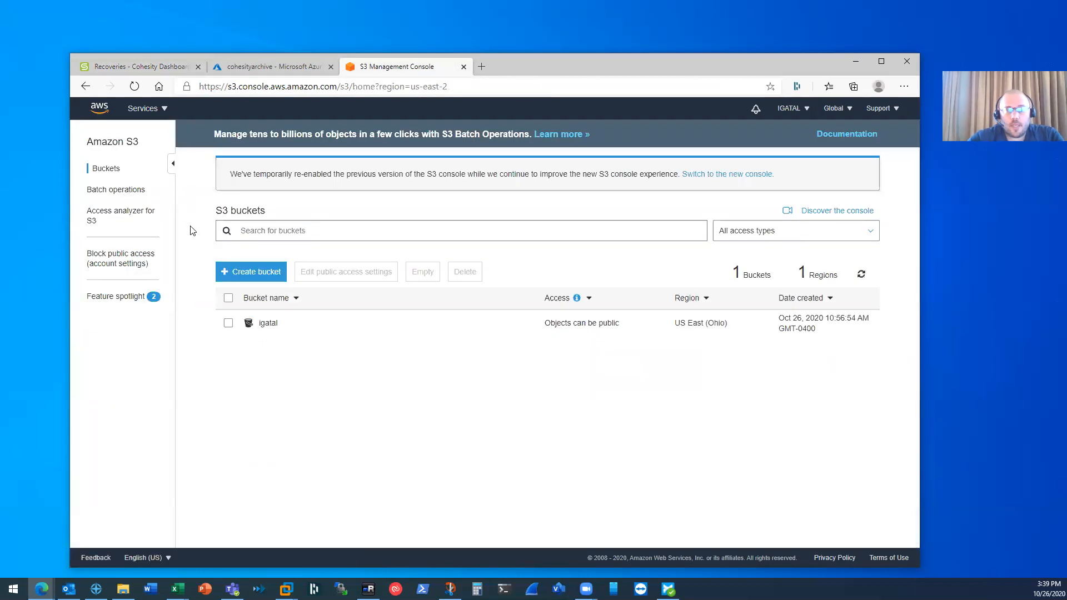
left_click(795, 111)
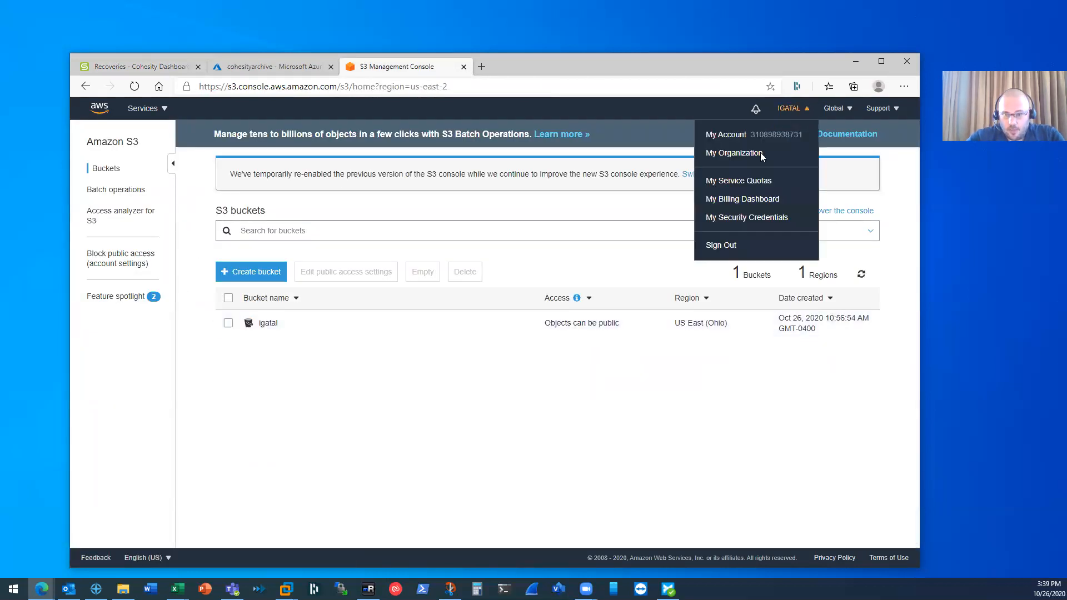
left_click(747, 218)
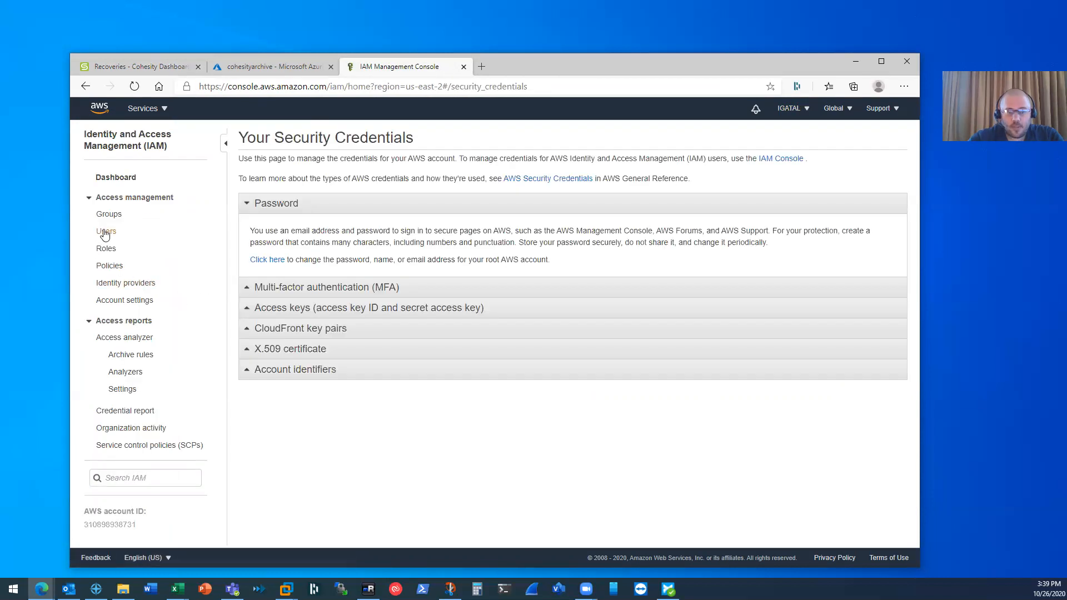
left_click(106, 232)
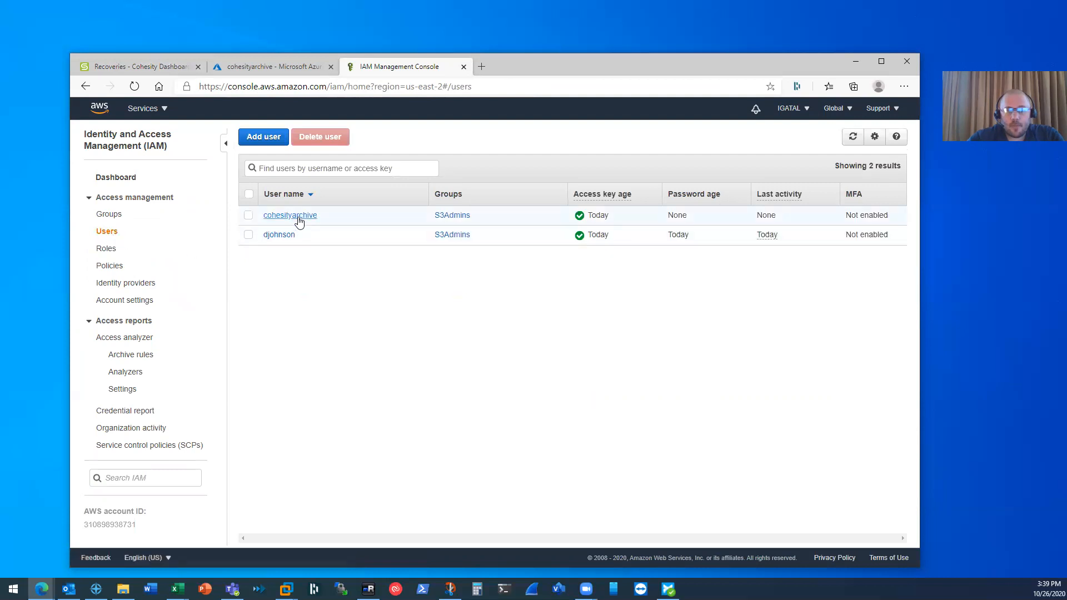
- Delete the active access key from the cohesityarchive user's security credentials and confirm the deletion
left_click(297, 218)
left_click(334, 251)
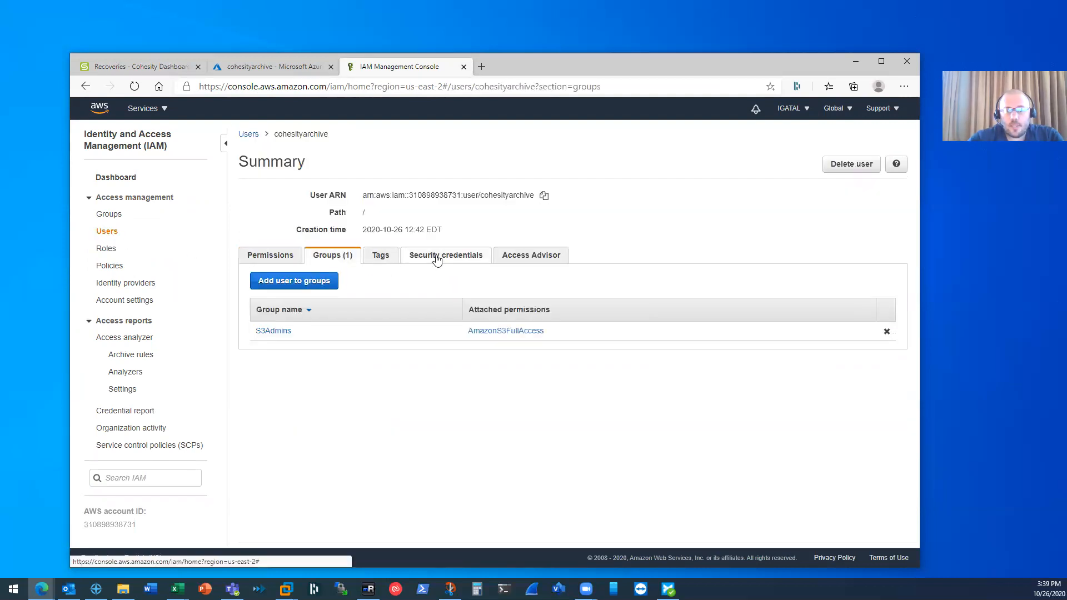
left_click(436, 257)
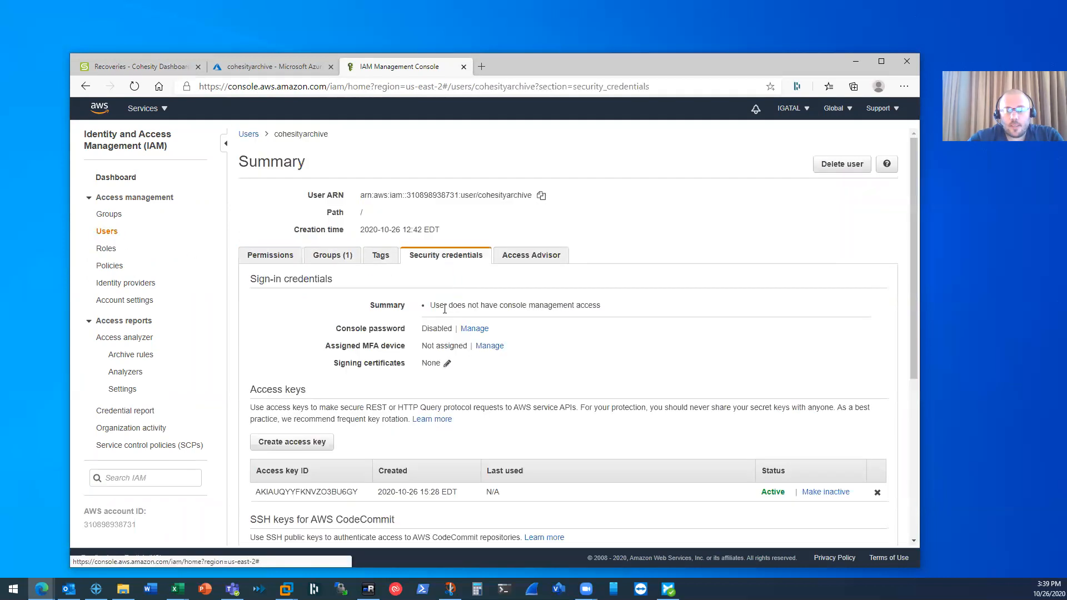
left_click(878, 493)
left_click(623, 241)
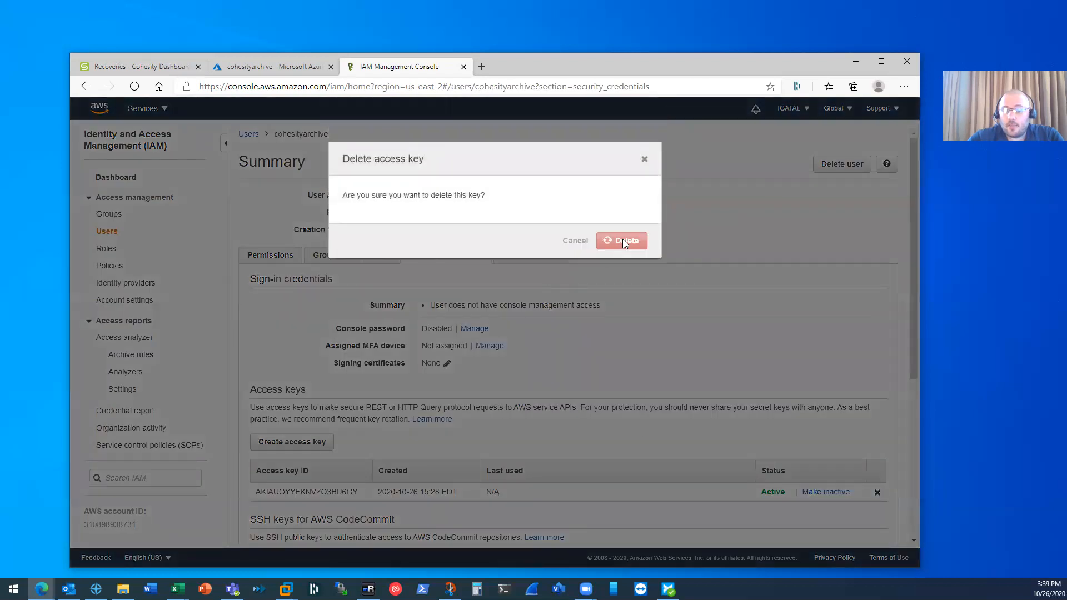